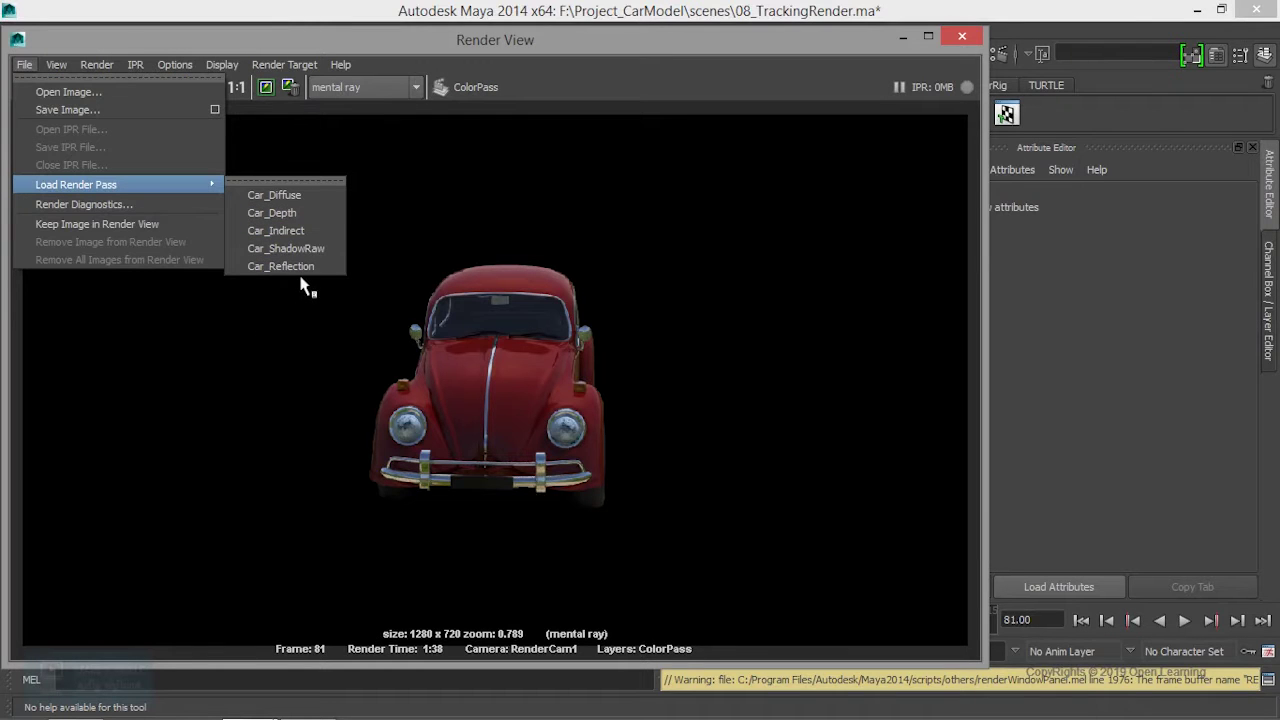
- Dismiss the File menu, close the Render View, and show the Channel Box / Layer Editor
click(977, 33)
click(977, 33)
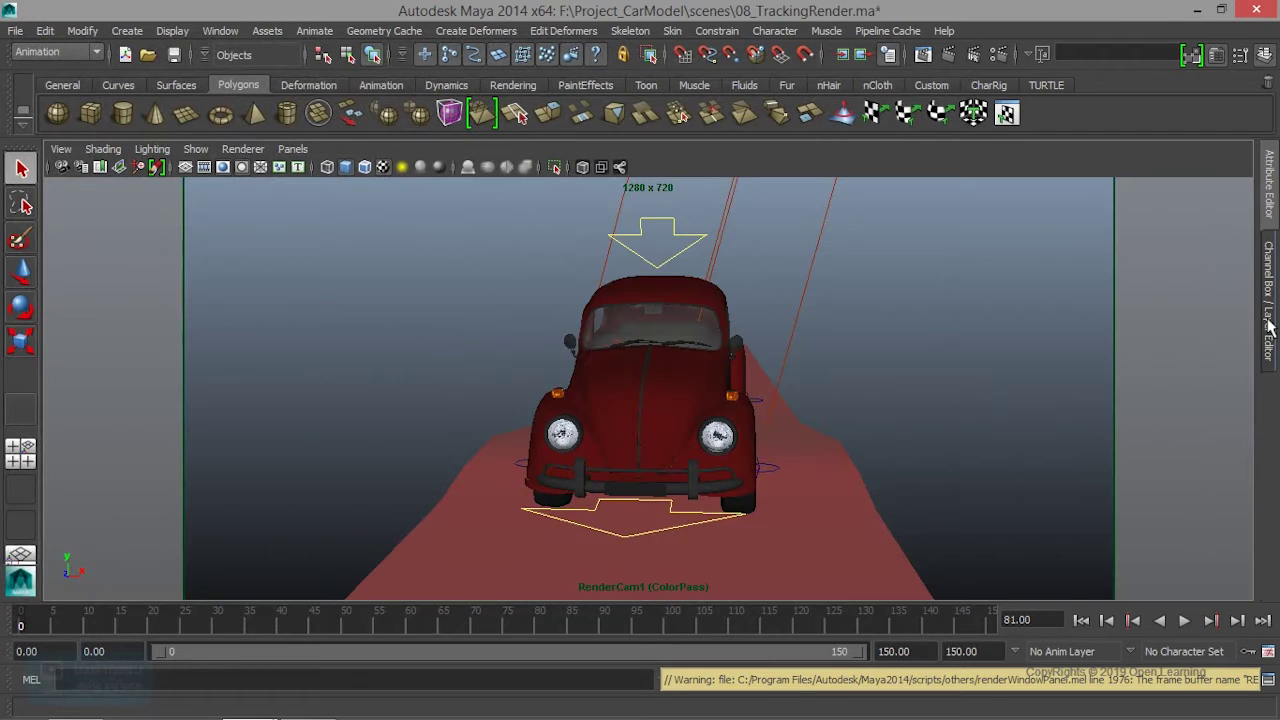
click(1270, 327)
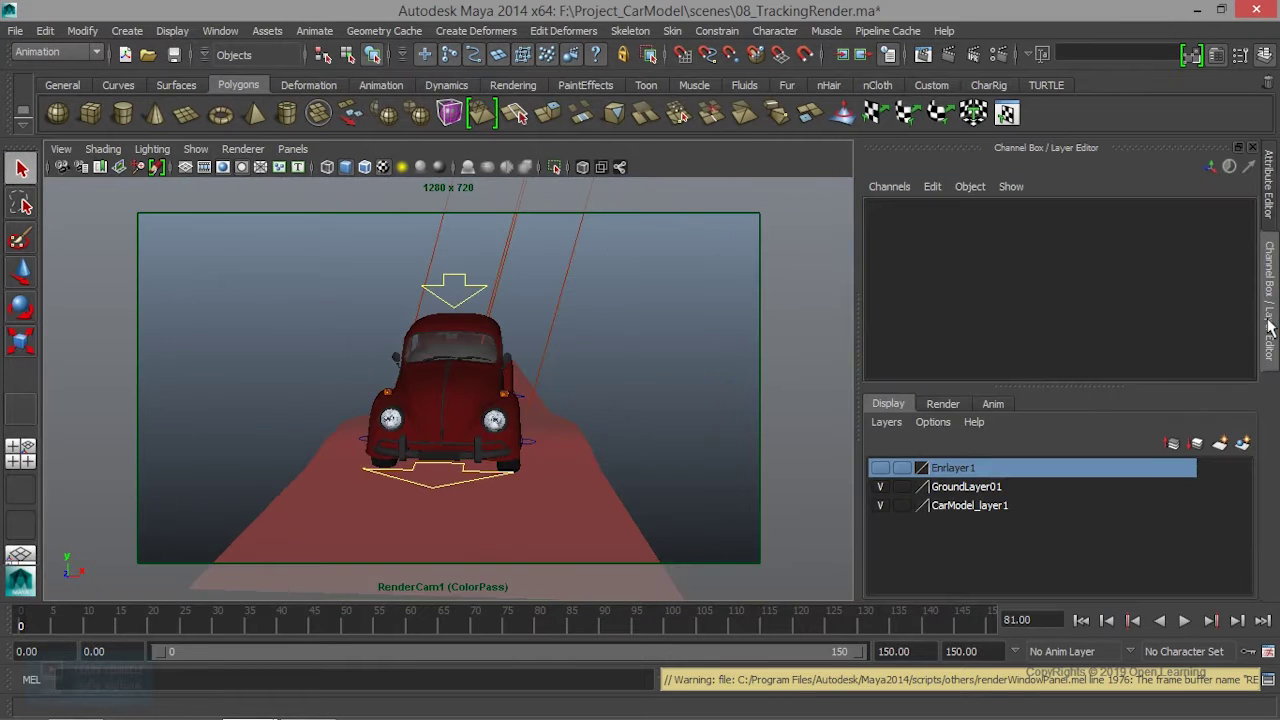
- List the render layers and switch the viewport to the persp camera looking down on the car
click(943, 408)
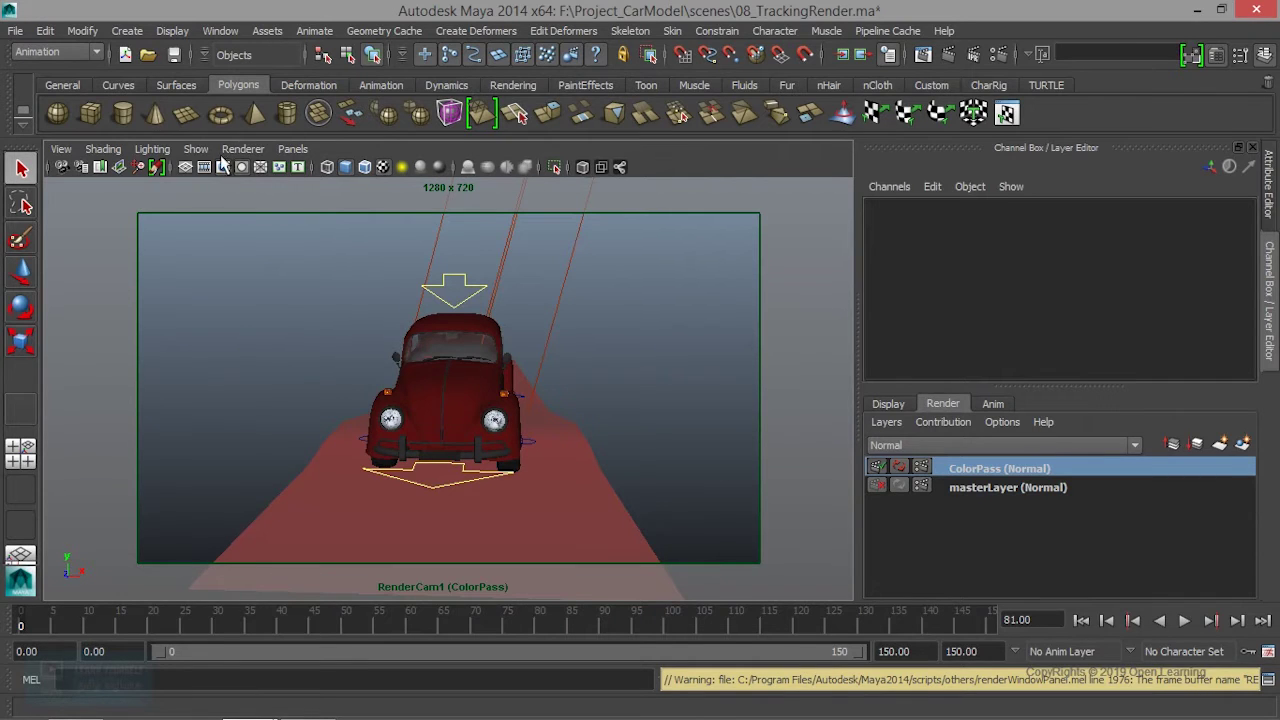
click(293, 149)
mouse_move(323, 167)
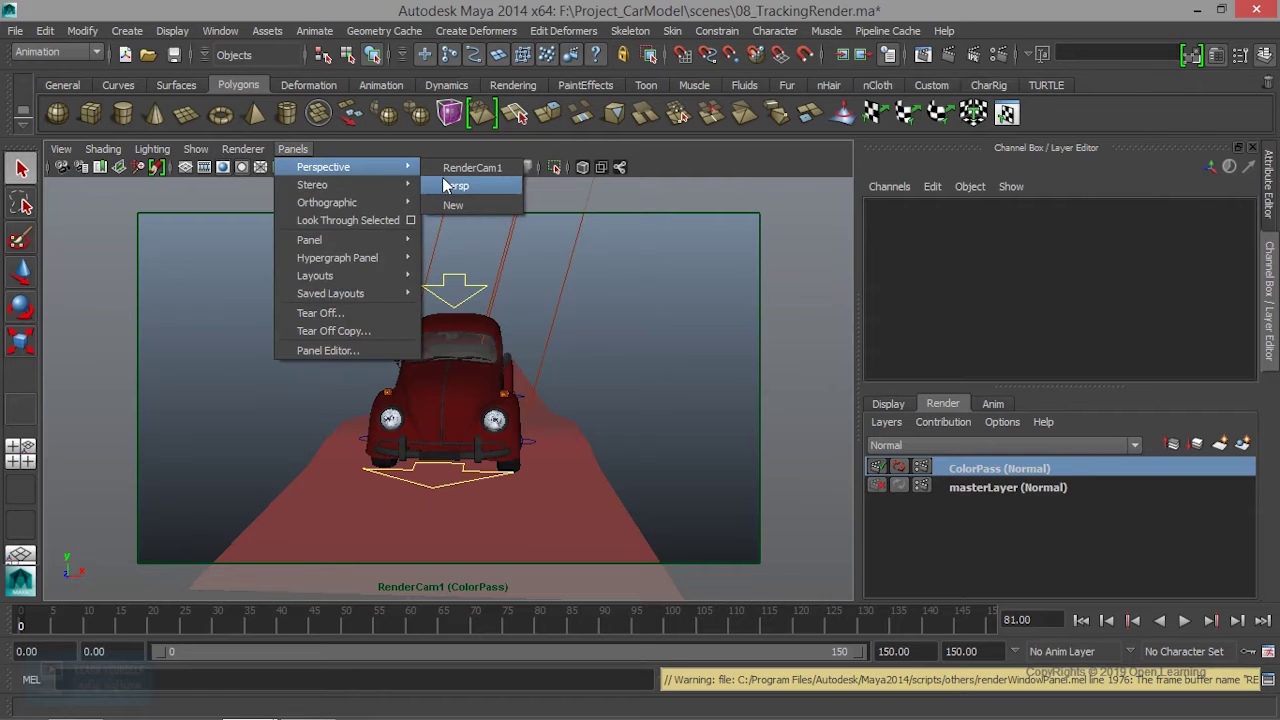
click(443, 185)
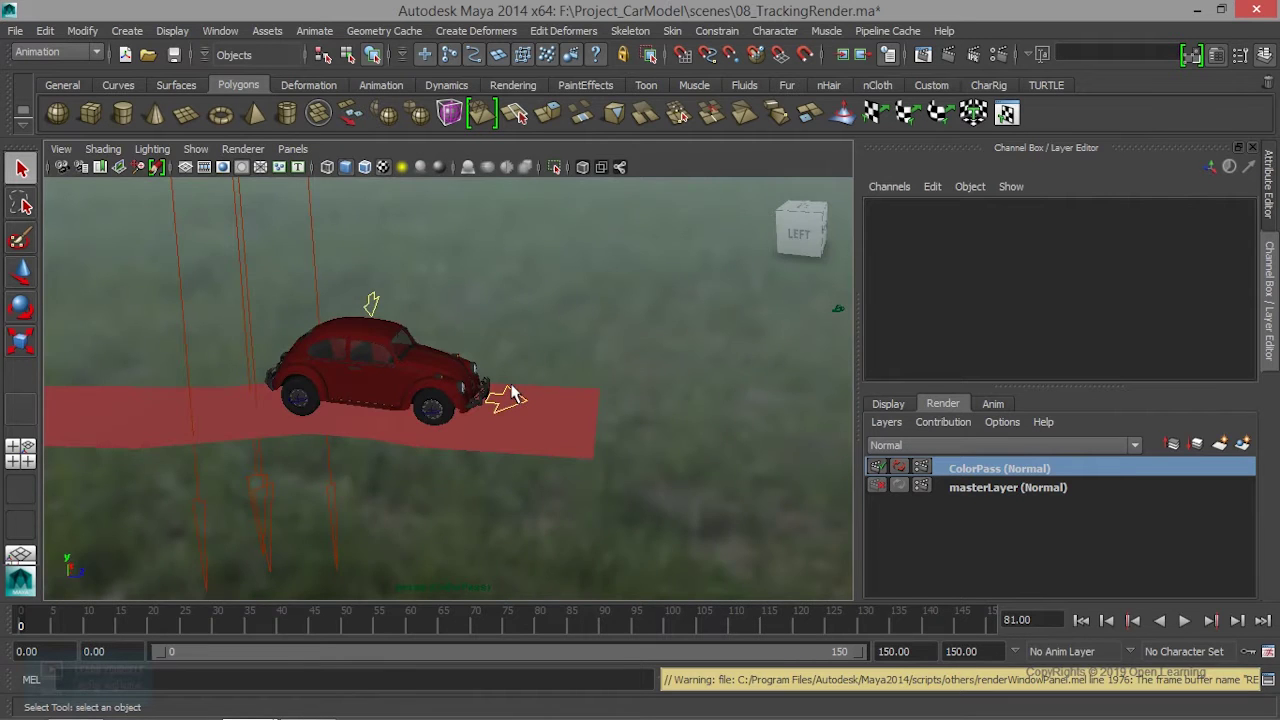
alt+drag(531, 352, 463, 451)
- Show only polygon geometry in the viewport and marquee-select the car and road
click(195, 149)
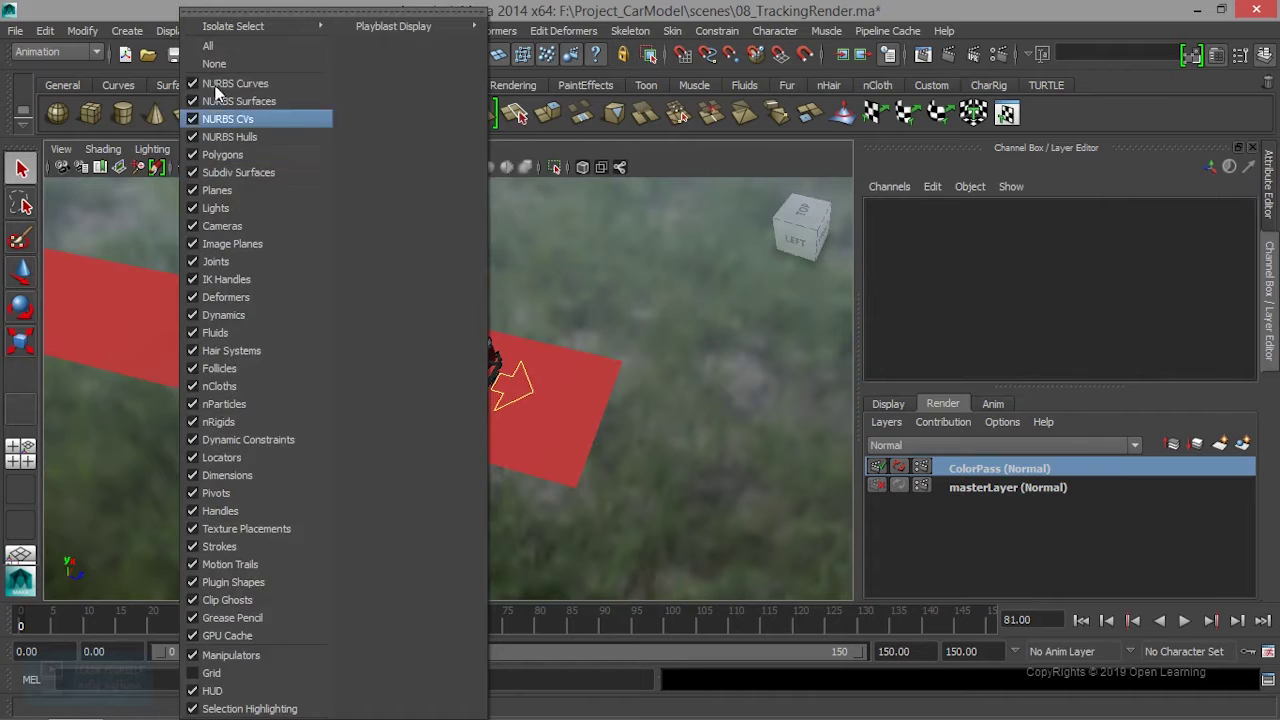
click(214, 64)
click(196, 149)
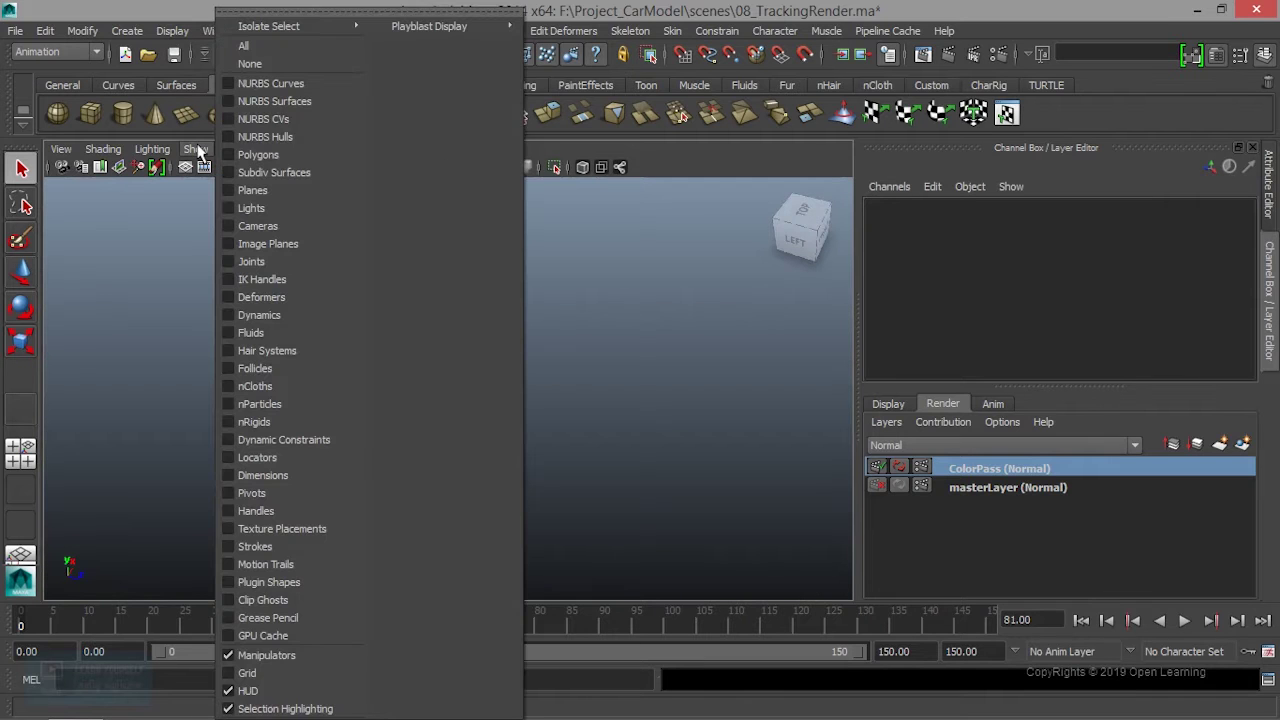
click(245, 151)
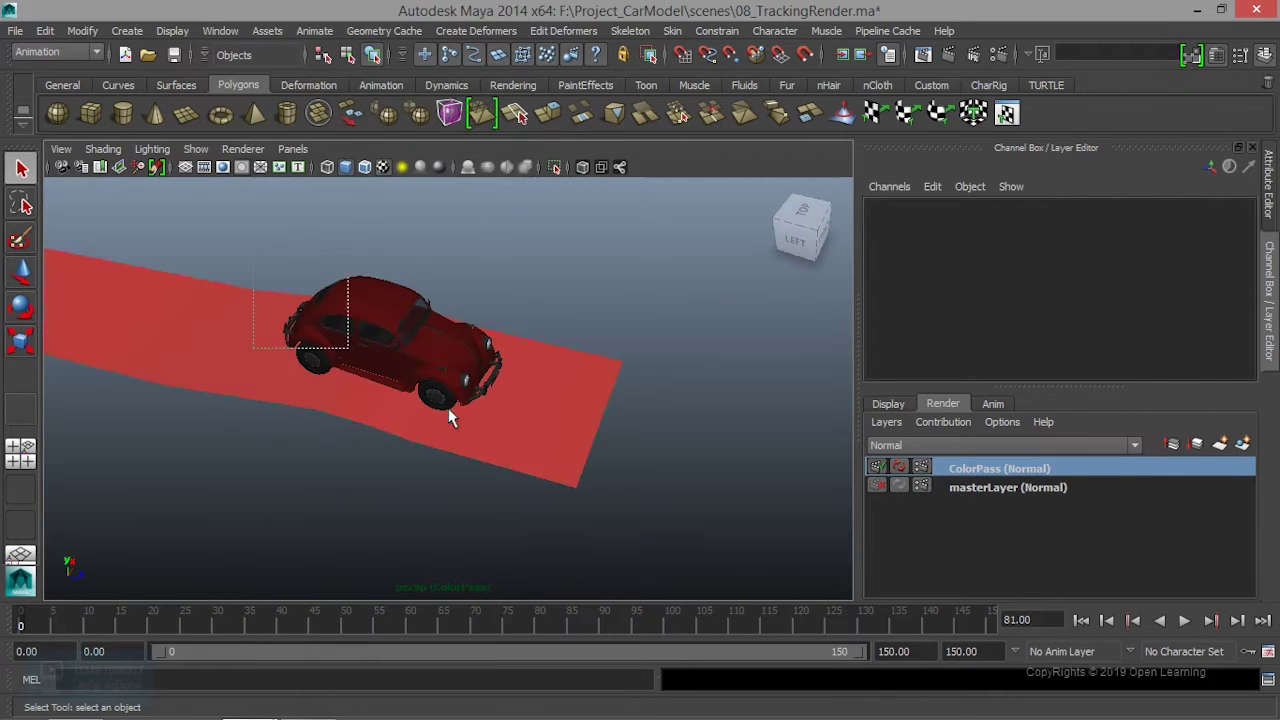
drag(380, 340, 597, 480)
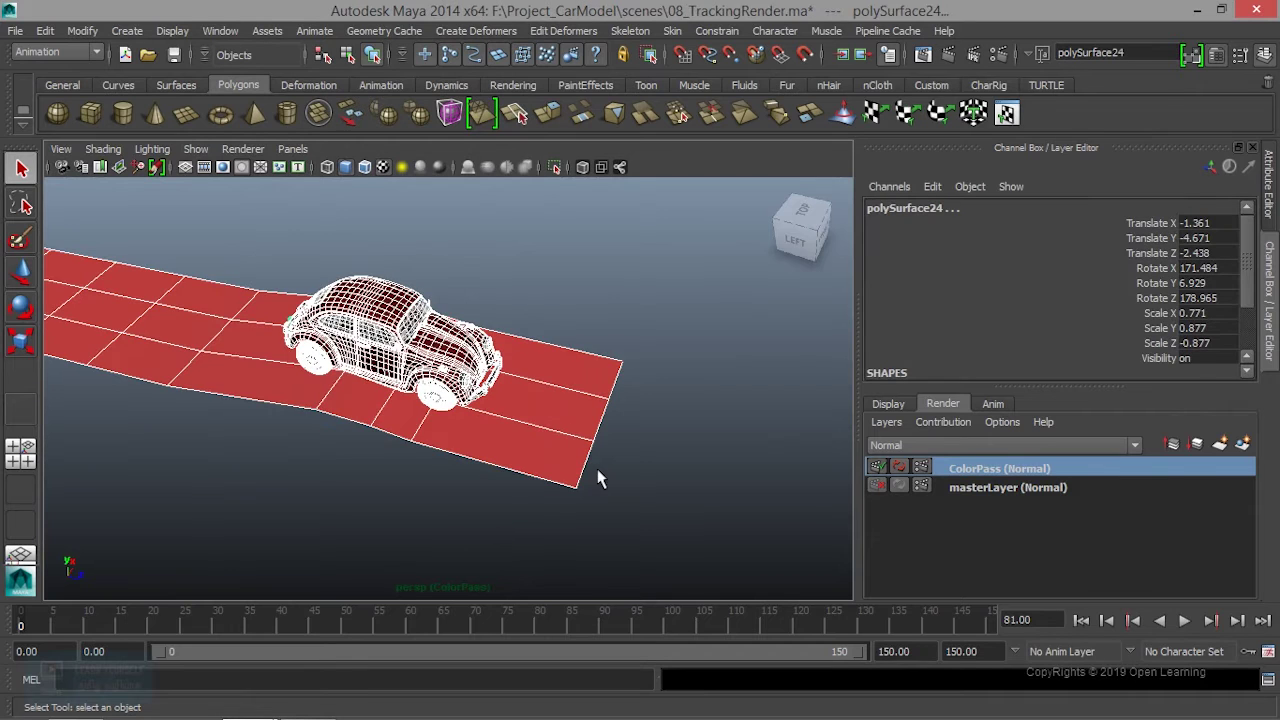
- Create a render layer from the selection and rename it OccTightPass
click(1243, 445)
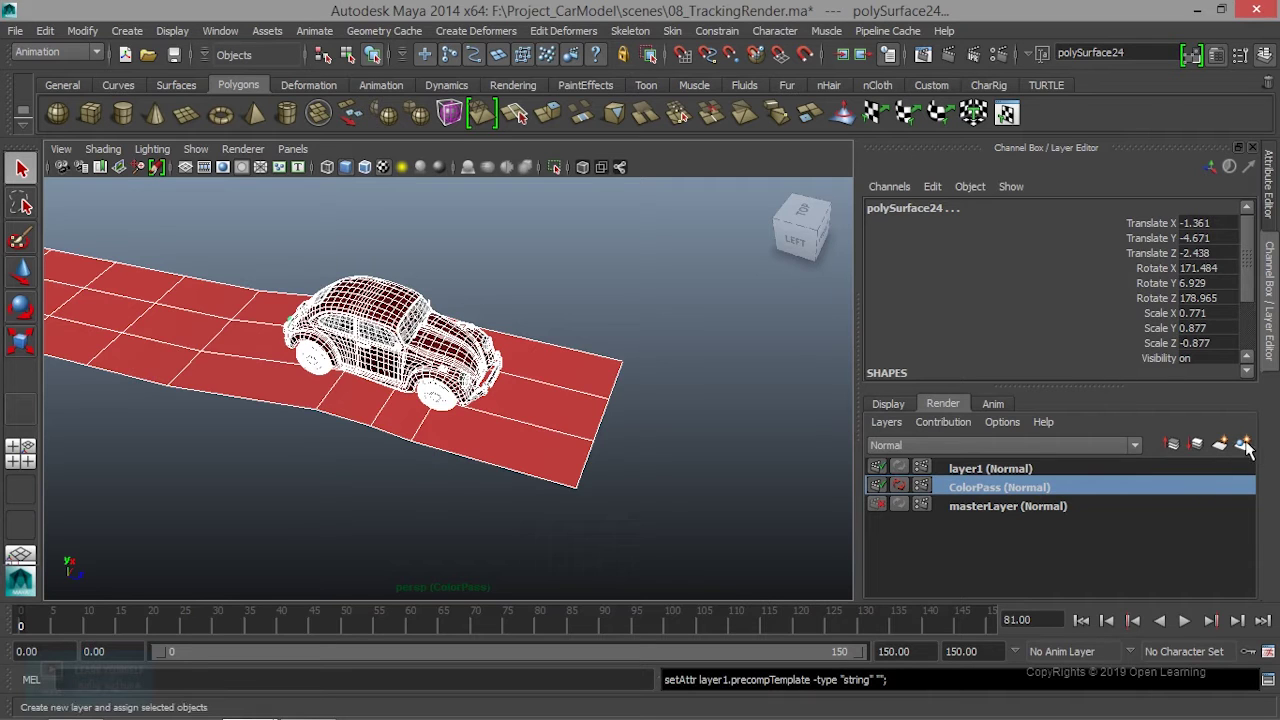
double_click(1001, 470)
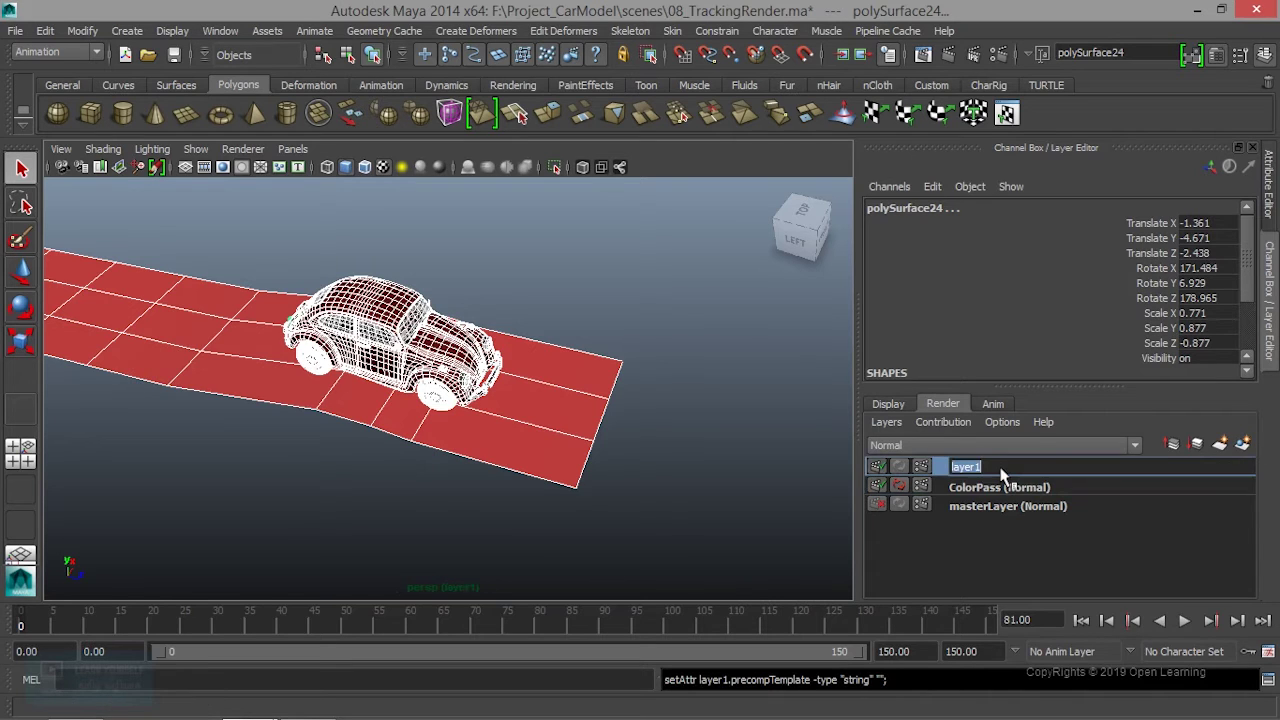
text(Oc)
text(s)
key(Return)
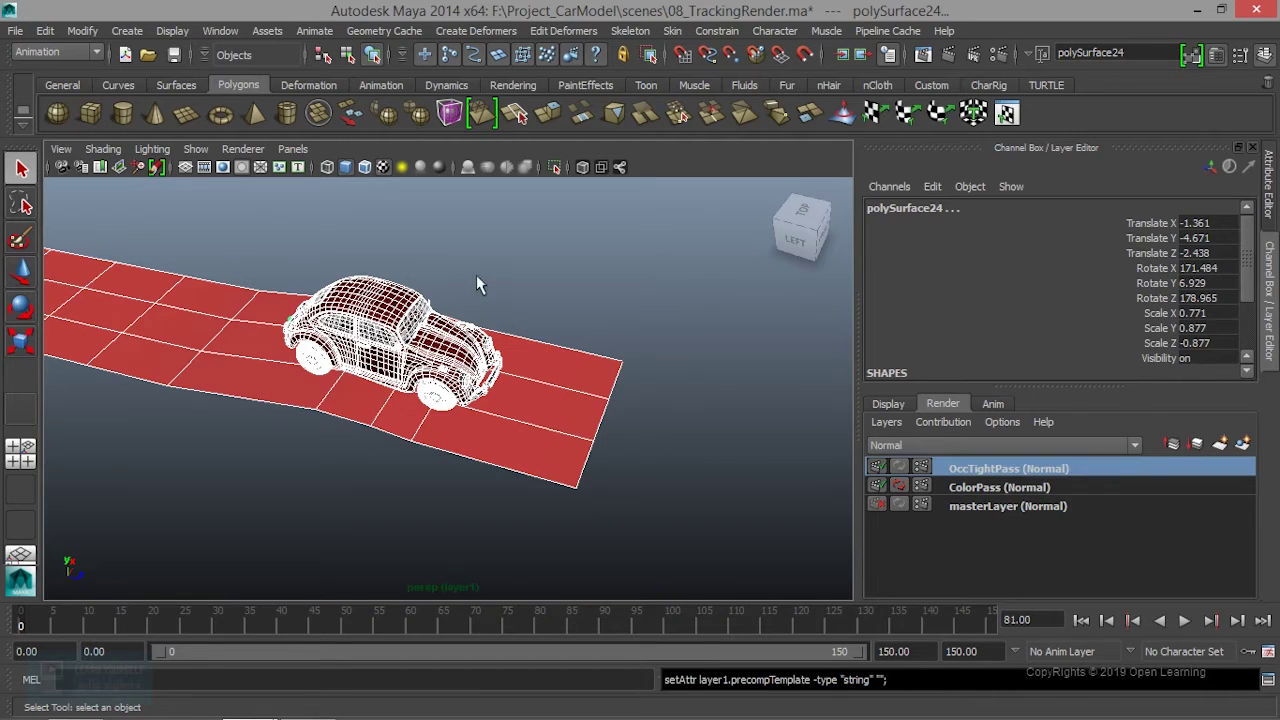
- Reframe the persp view and reselect the car and road
click(476, 274)
alt+middle_drag(560, 339, 694, 420)
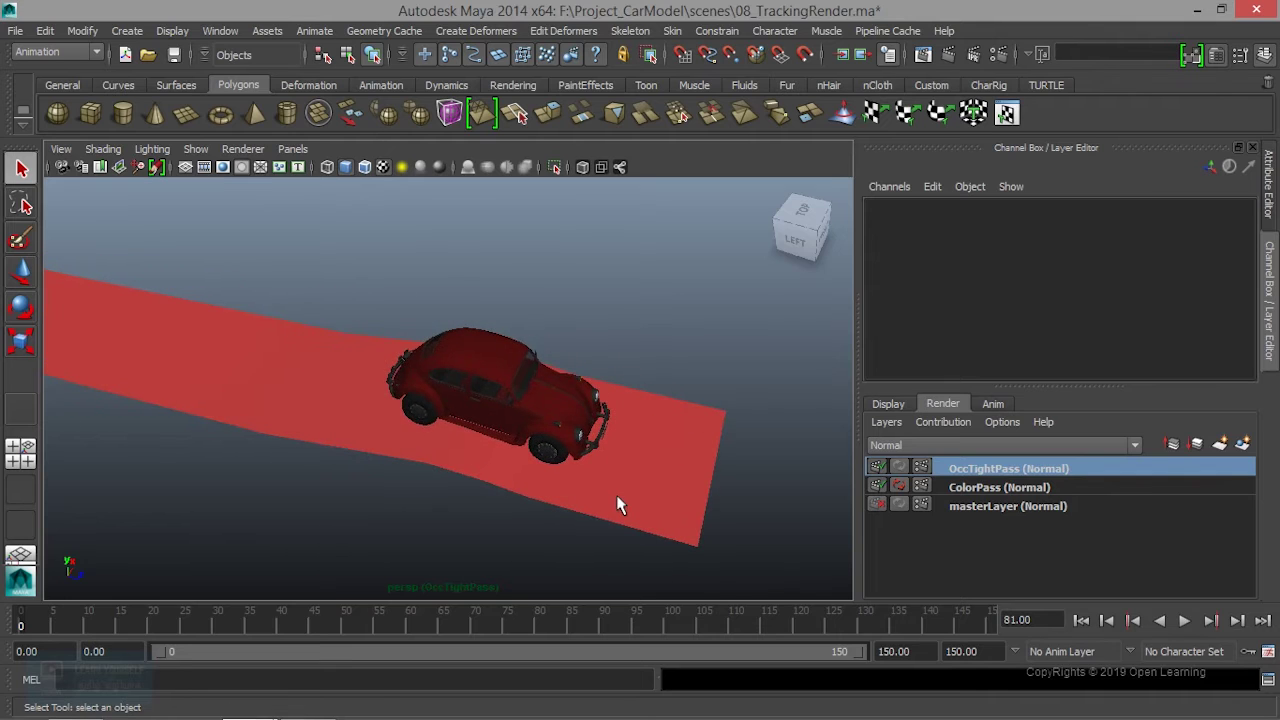
click(616, 505)
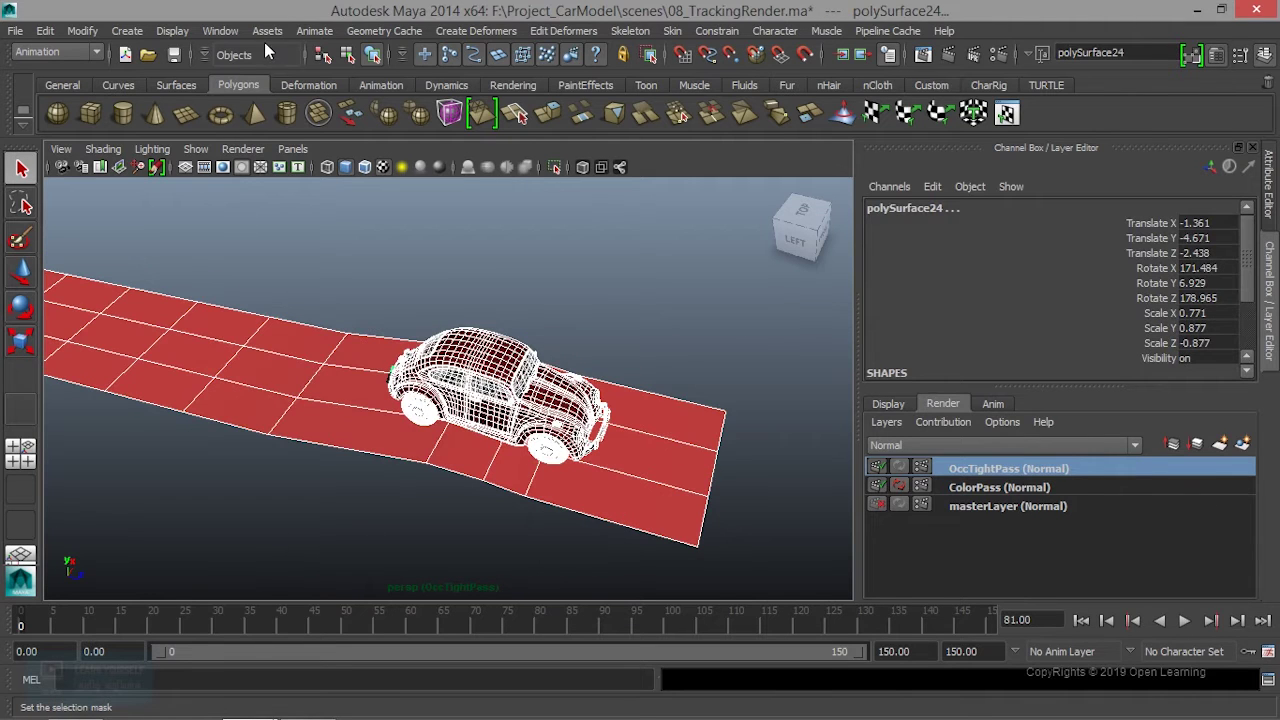
click(234, 32)
mouse_move(261, 76)
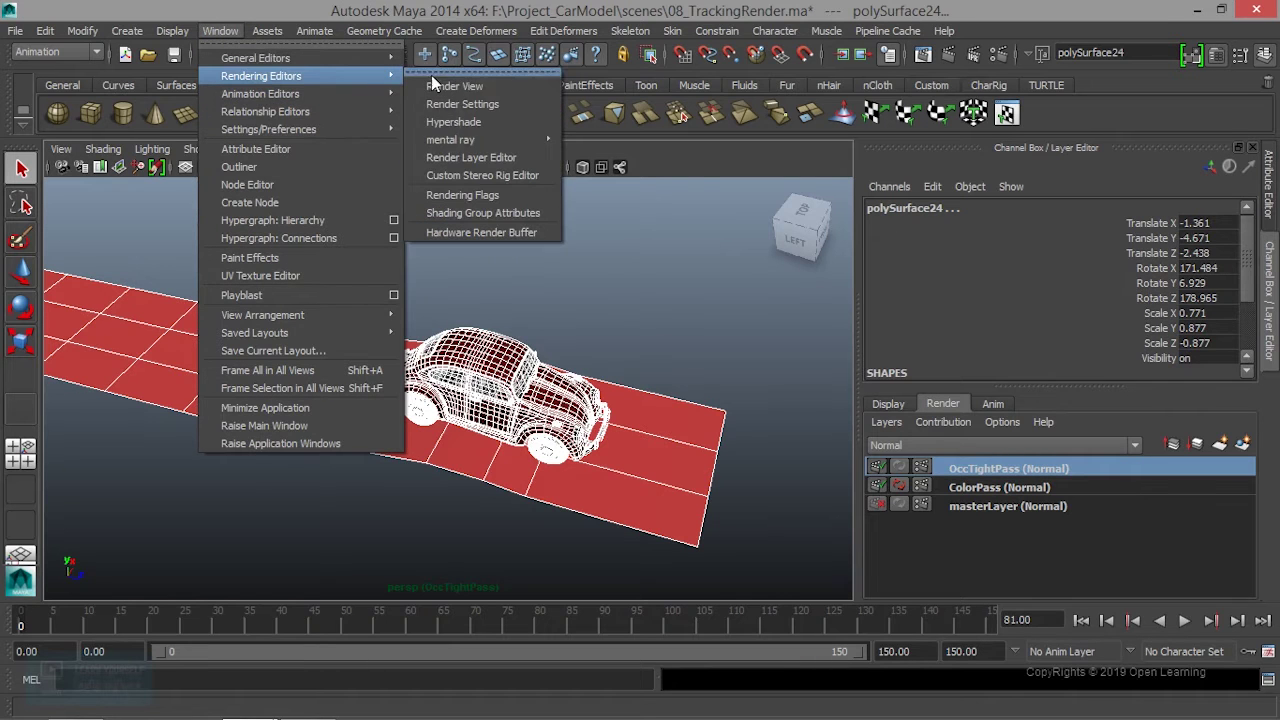
- Open the Hypershade, move it aside to uncover the layer list, and bring up its Create menu
click(443, 122)
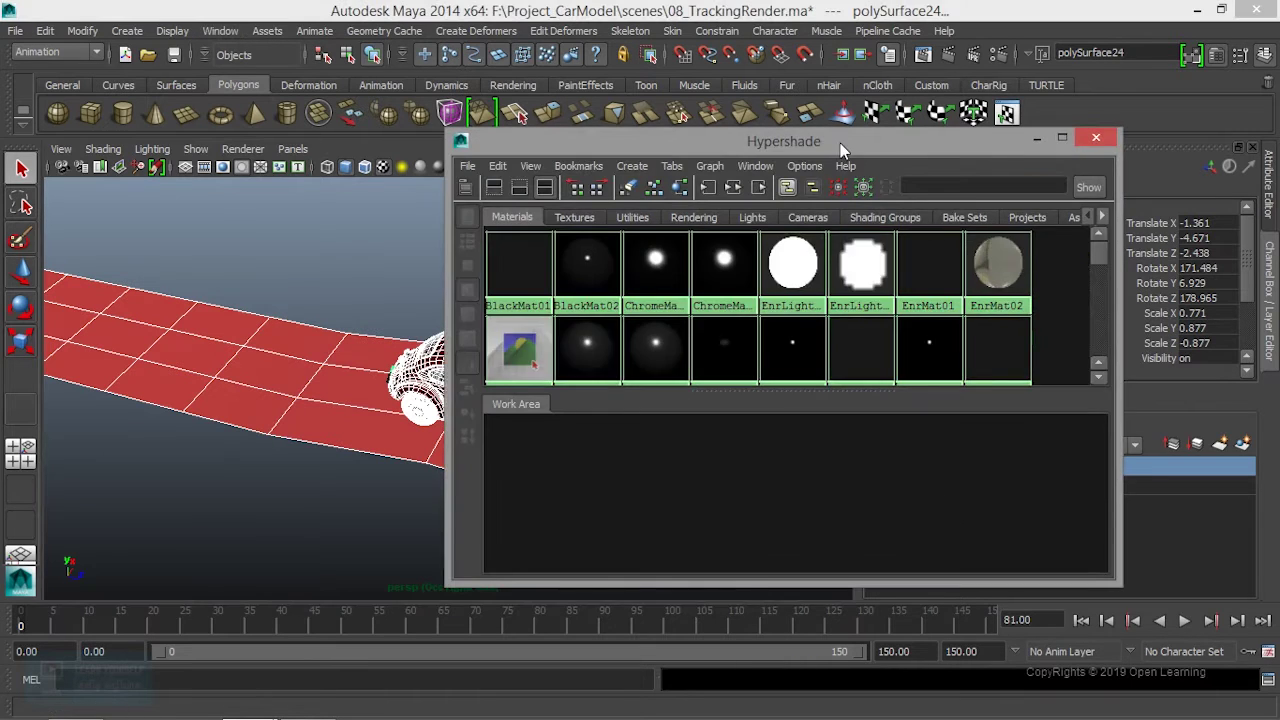
drag(840, 143, 575, 138)
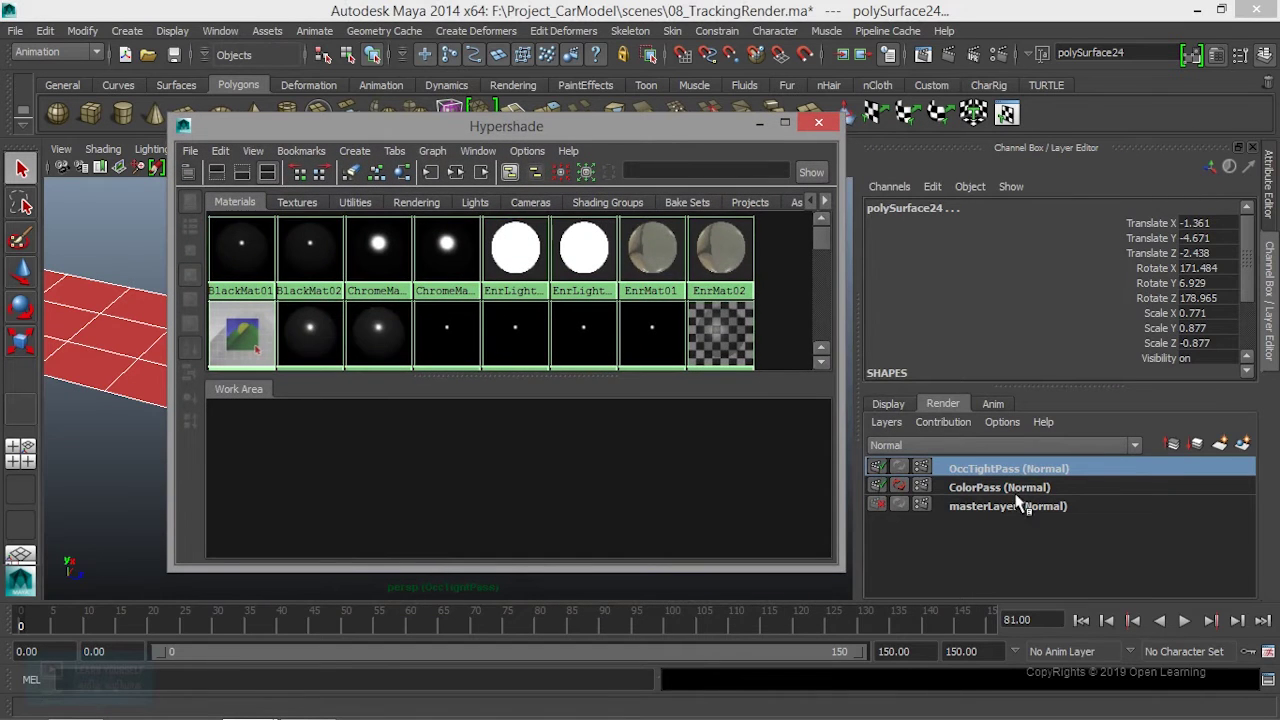
click(358, 152)
mouse_move(480, 20)
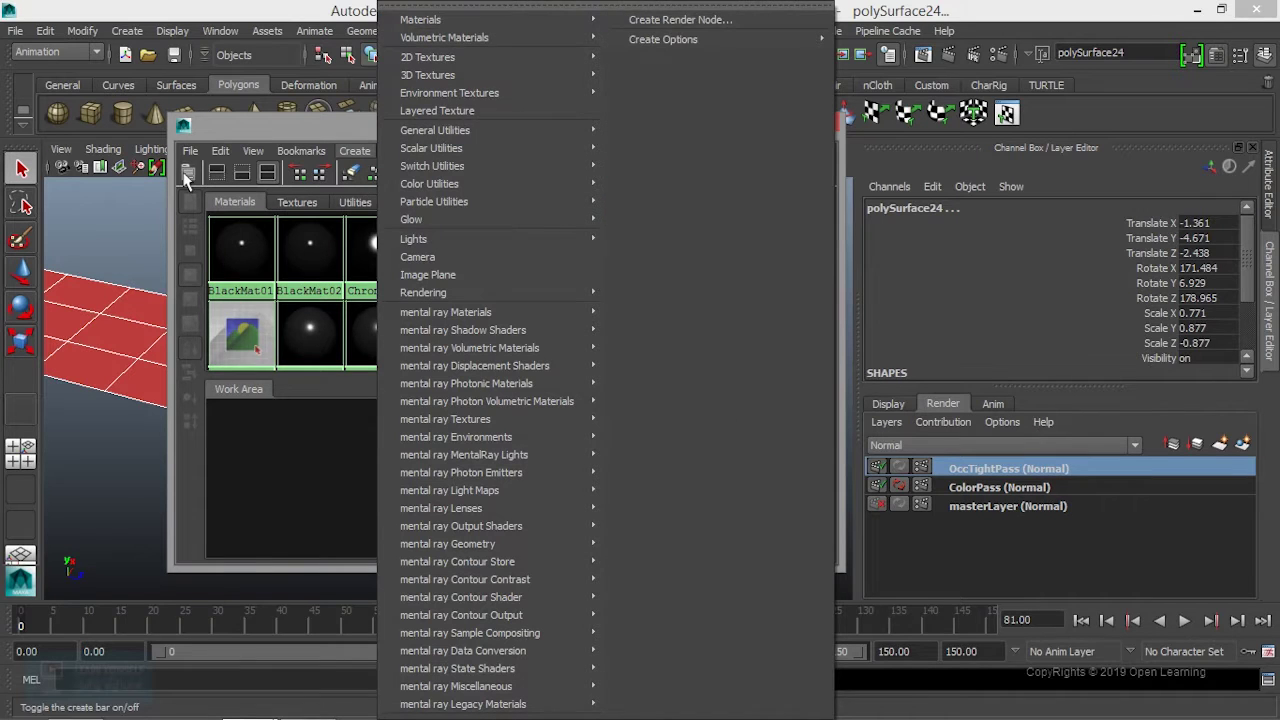
- Create surfaceShader6 and place it in the centre of the work area
click(188, 172)
click(318, 484)
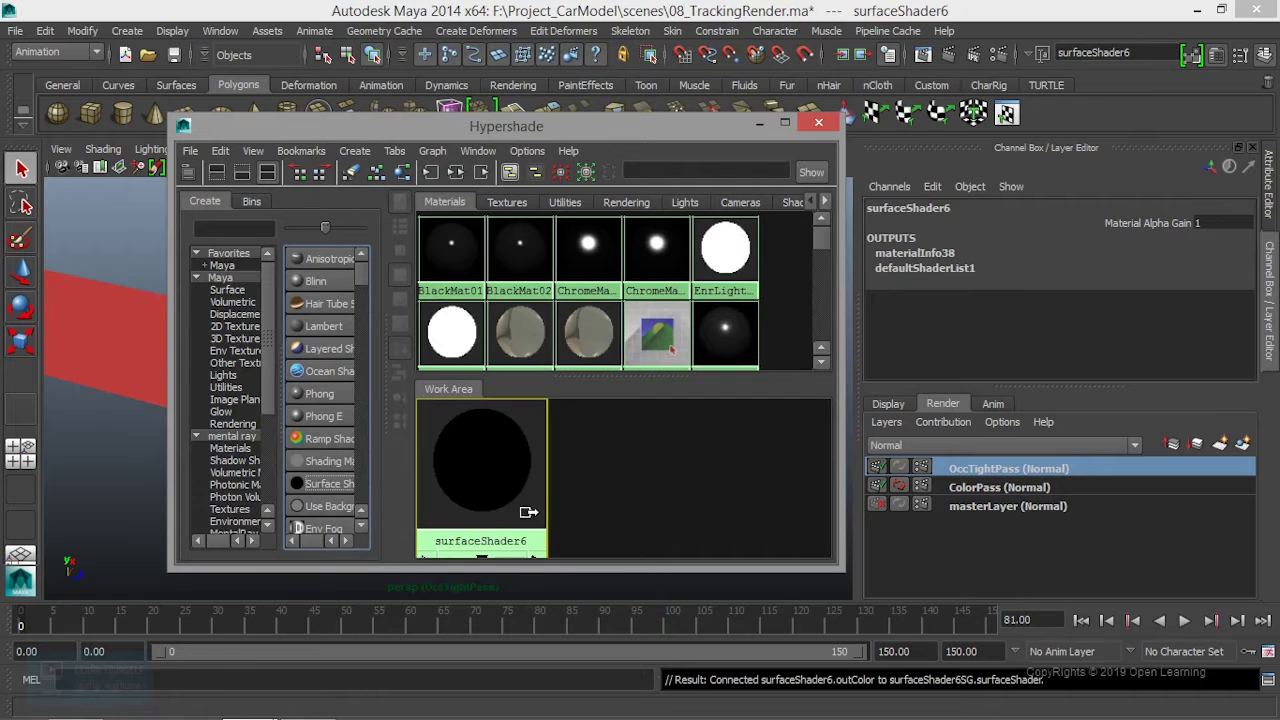
drag(466, 490, 590, 507)
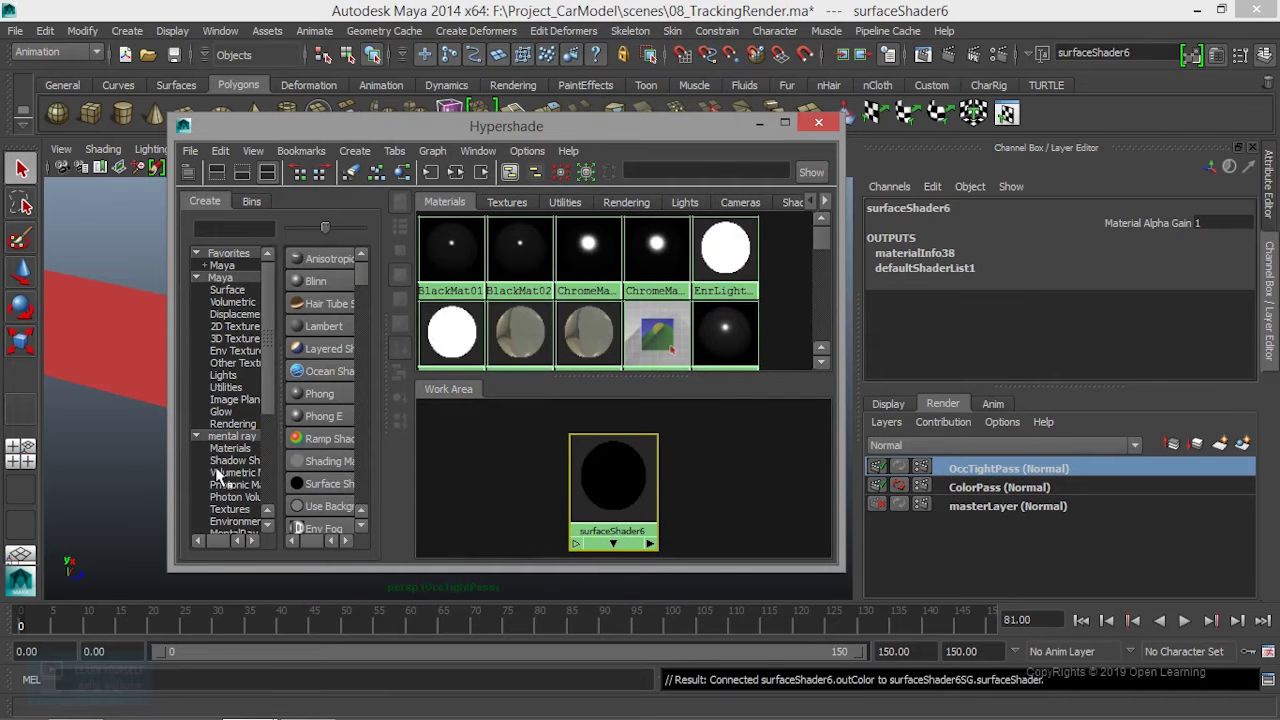
- Add a mental ray mib_amb_occlusion1 texture beside the surface shader and open its attributes
drag(276, 403, 384, 400)
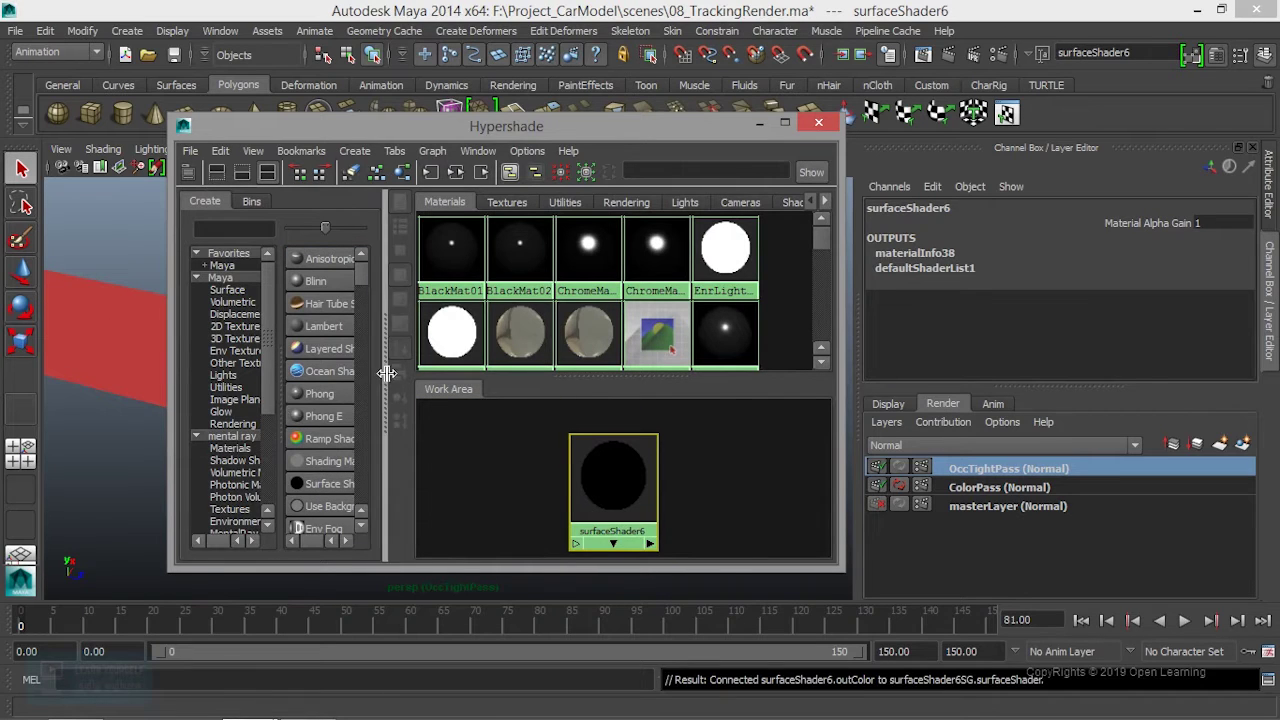
scroll(323, 361, down, 2)
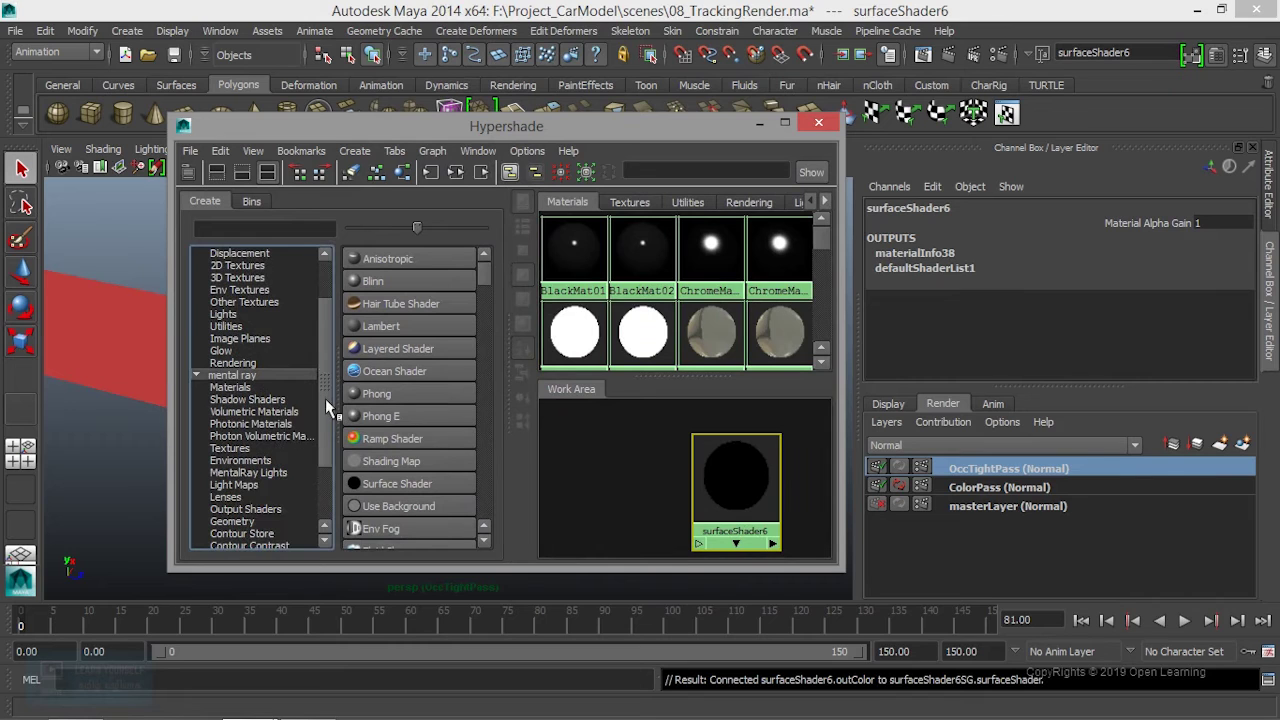
scroll(325, 398, down, 2)
click(232, 412)
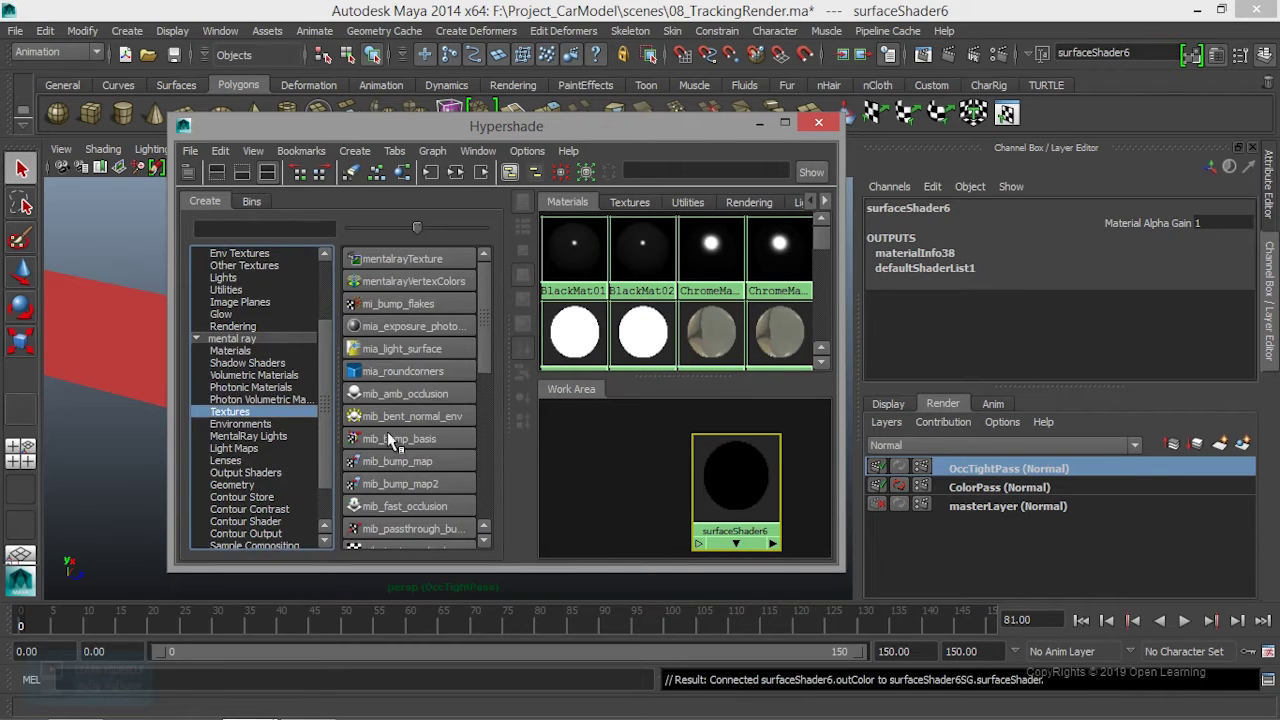
click(415, 398)
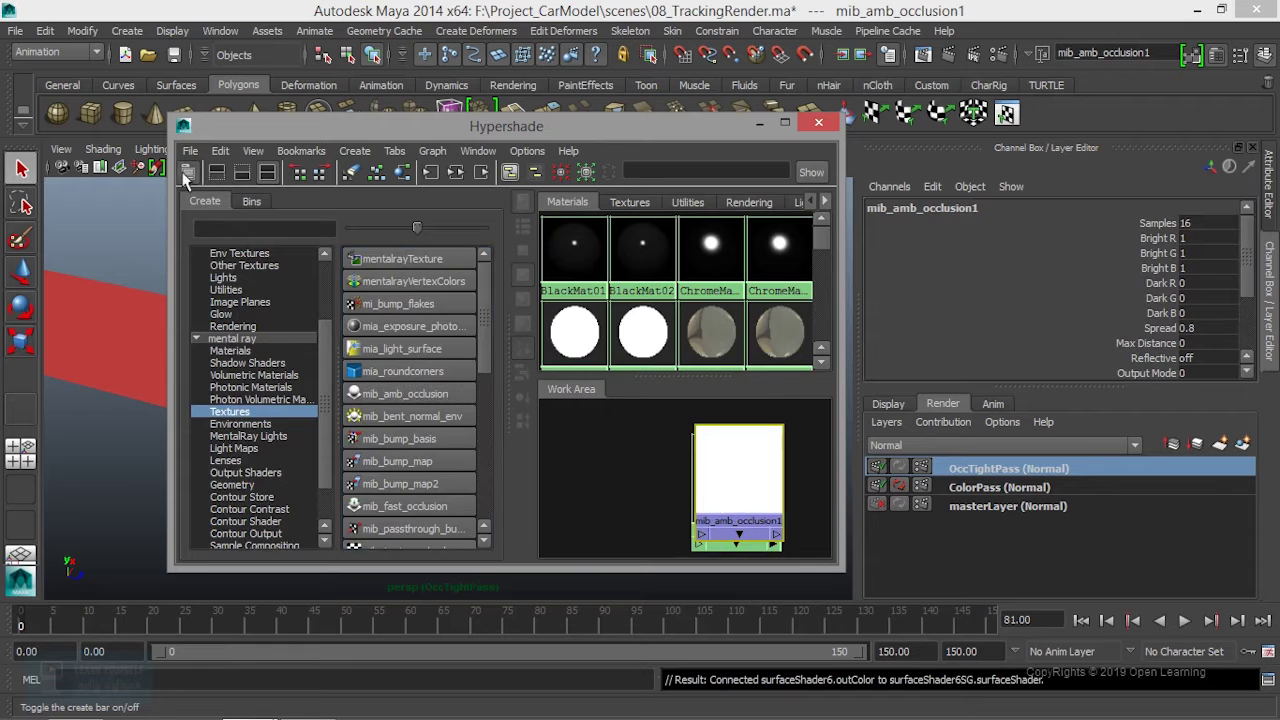
click(188, 172)
drag(385, 475, 525, 468)
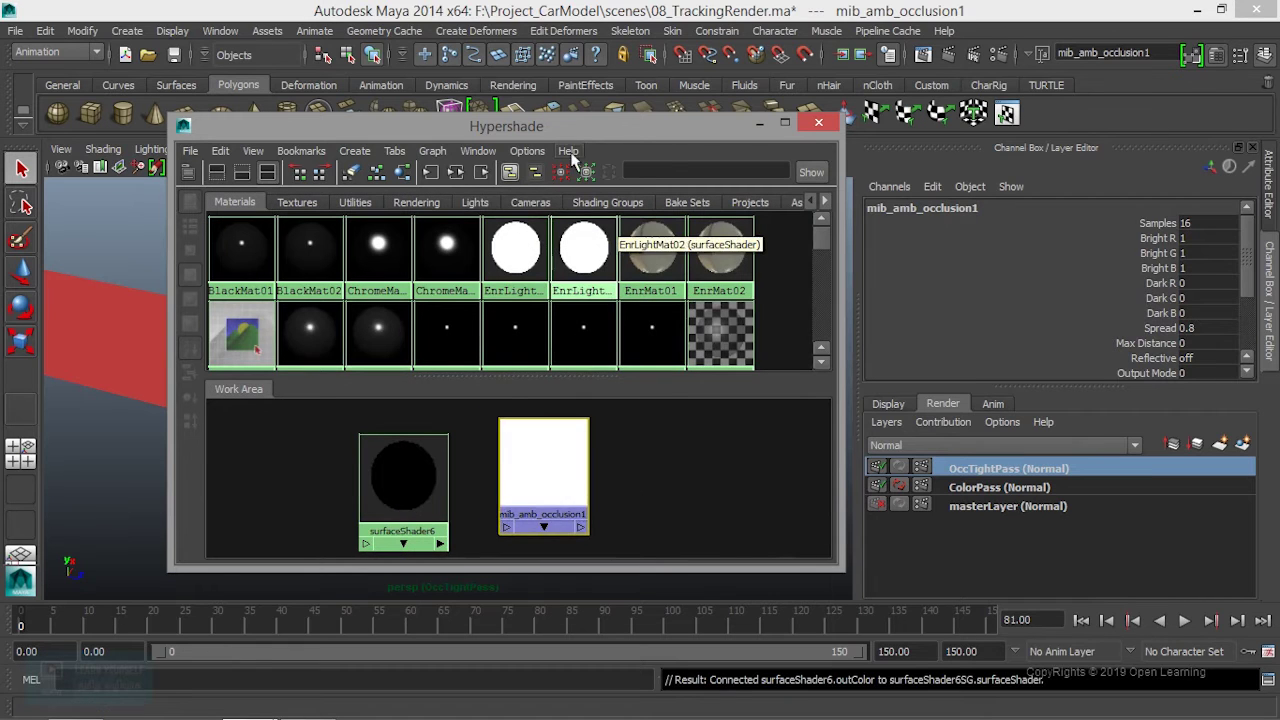
drag(573, 137, 533, 116)
double_click(514, 437)
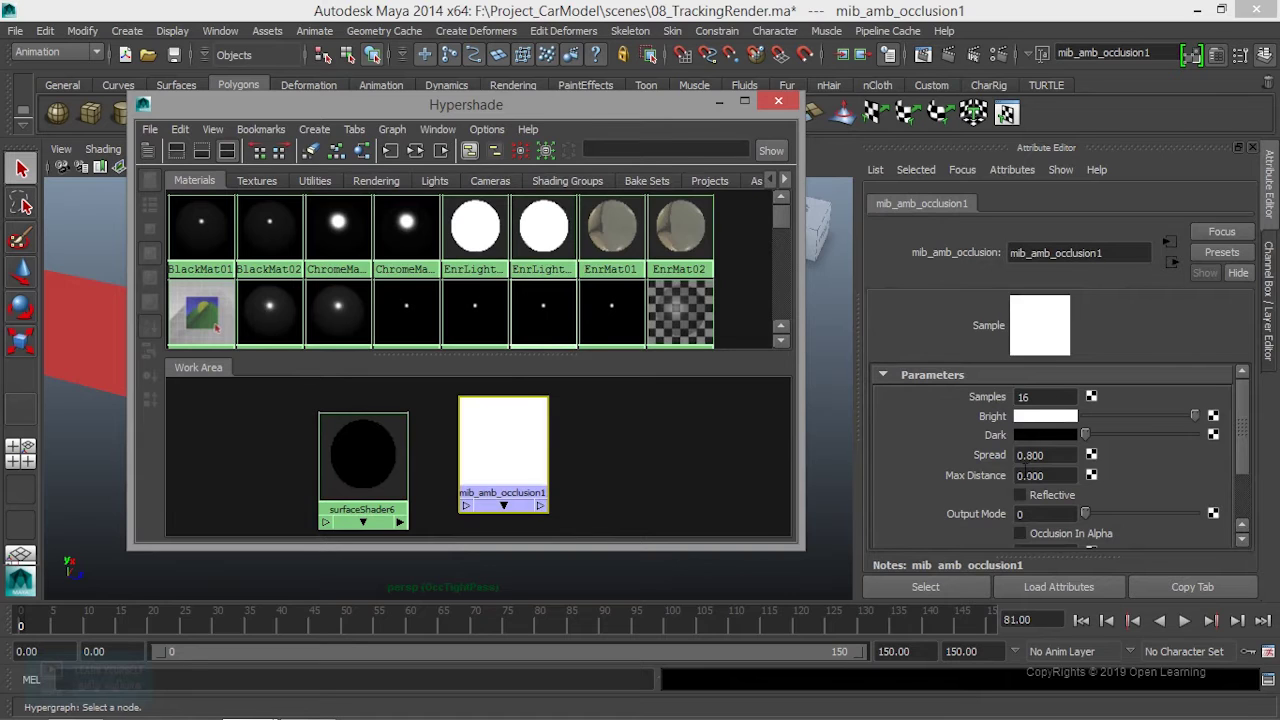
- Connect mib_amb_occlusion1's outValue to surfaceShader6's Out Color
click(345, 468)
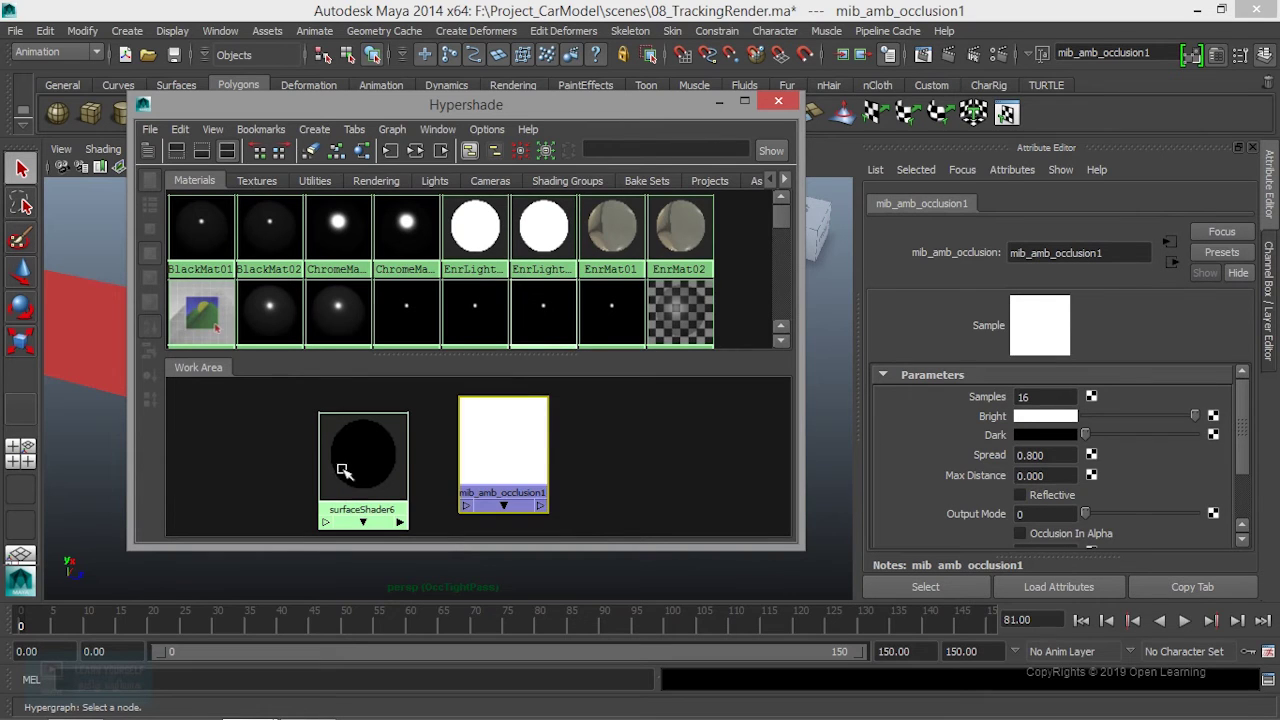
drag(366, 460, 363, 445)
mouse_move(362, 445)
middle_down()
mouse_move(502, 460)
mouse_move(424, 447)
mouse_move(520, 429)
middle_up()
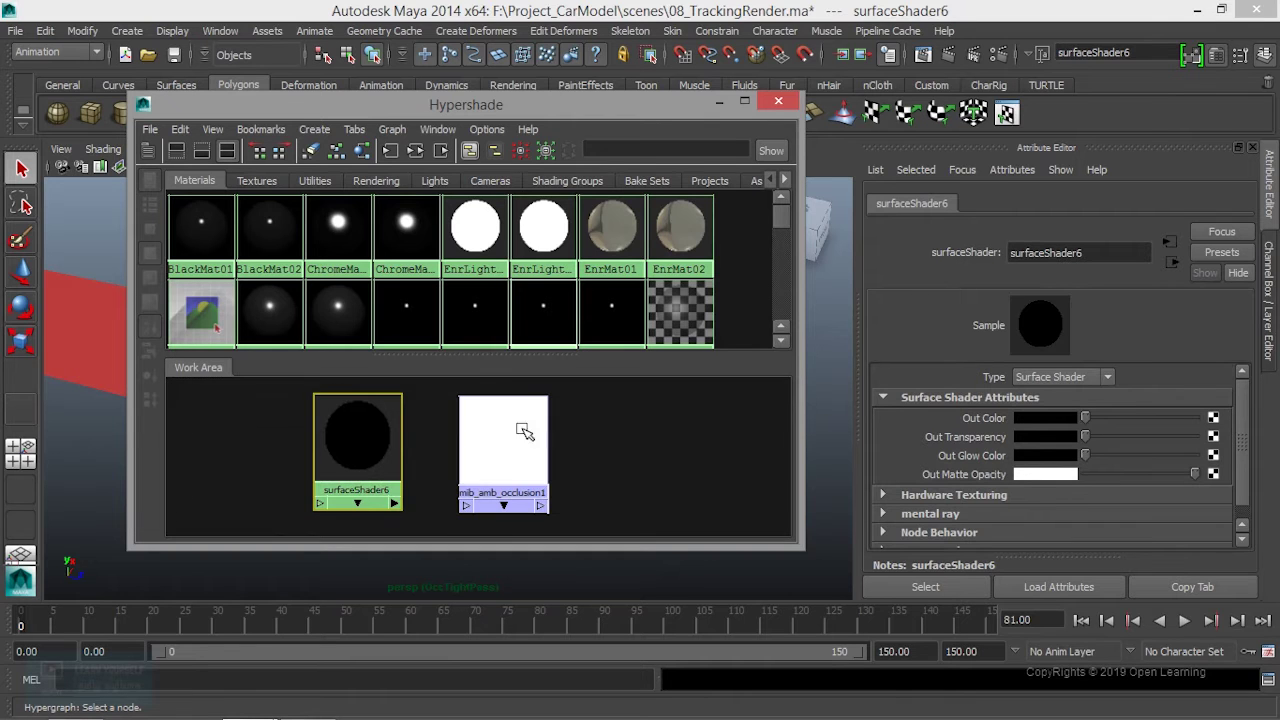
click(510, 430)
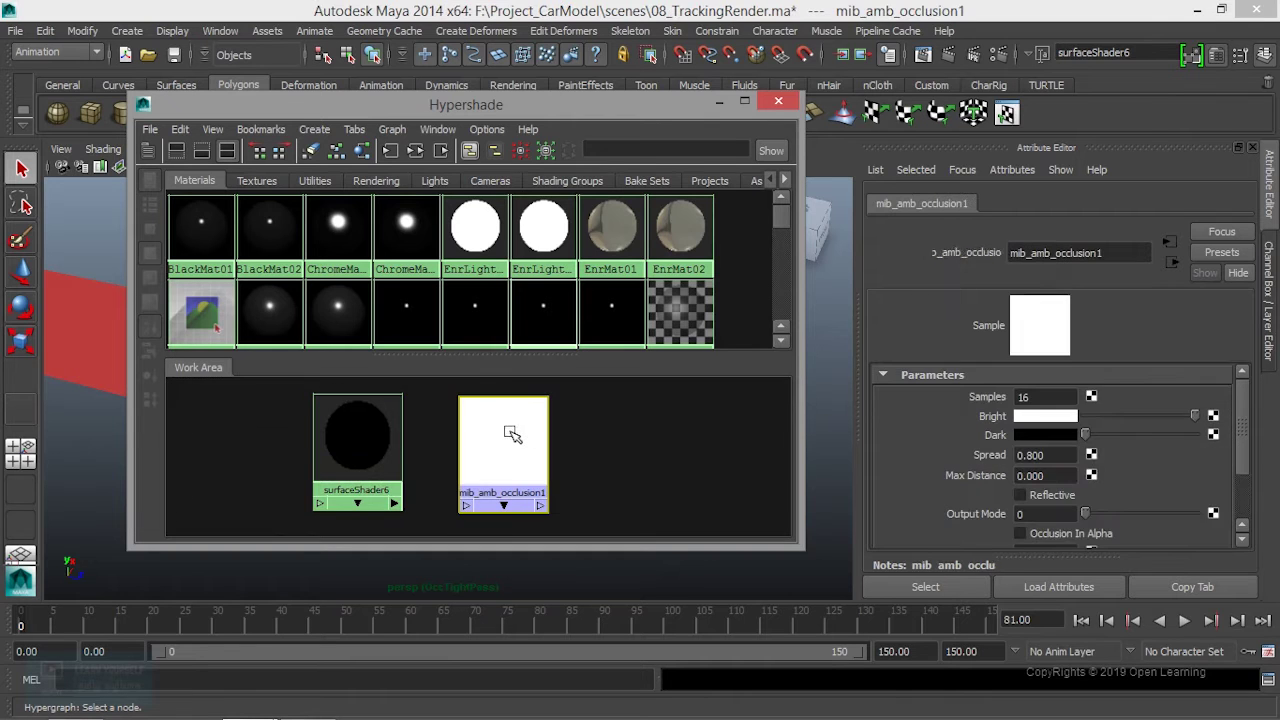
click(348, 457)
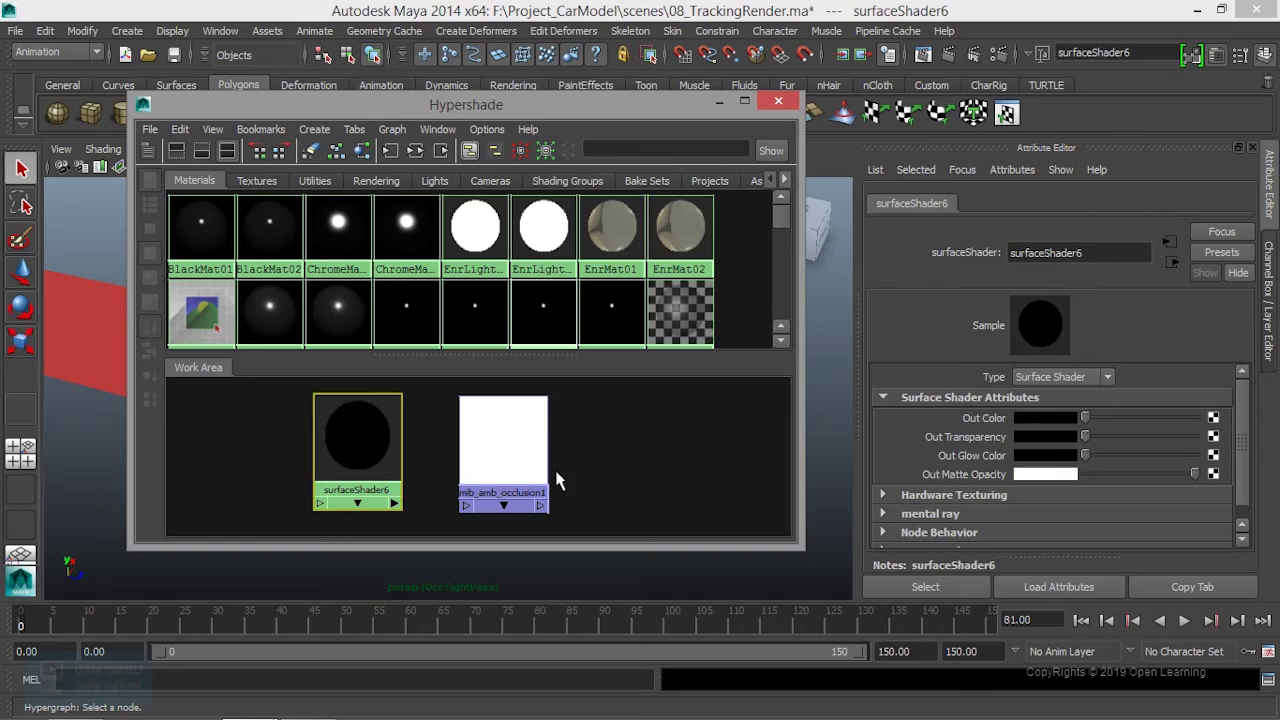
middle_drag(510, 462, 505, 457)
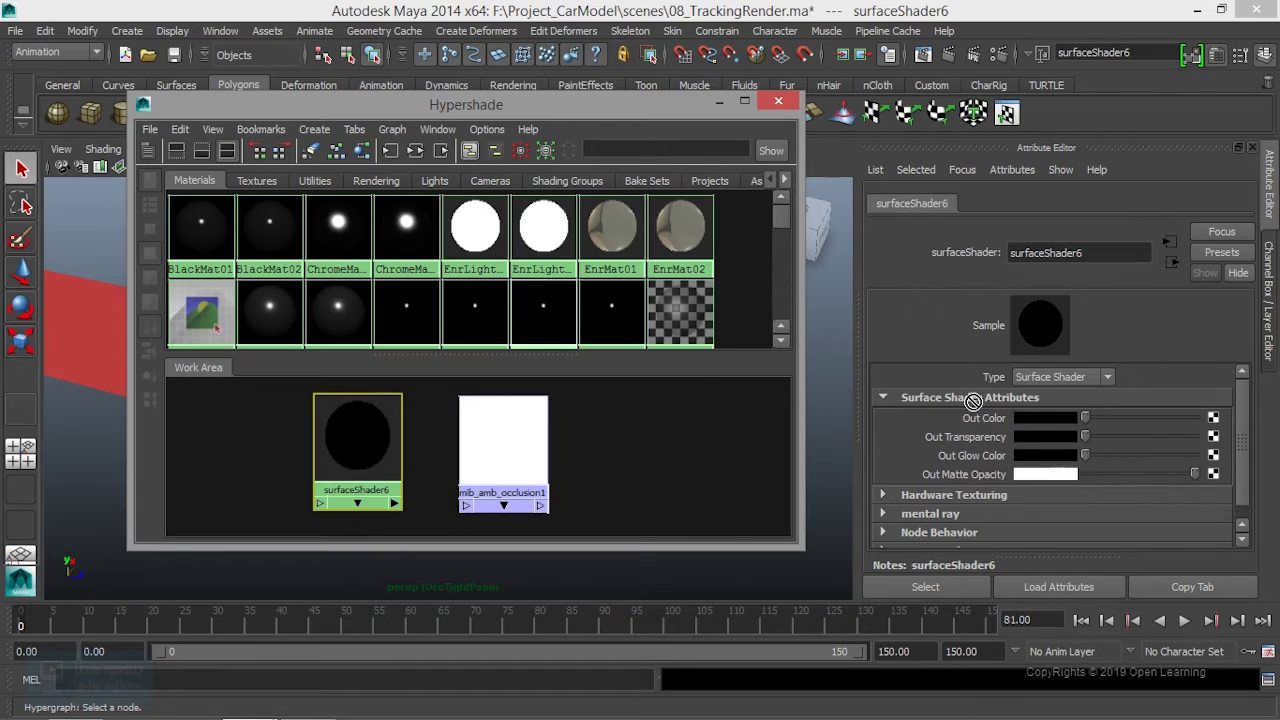
middle_drag(505, 457, 973, 420)
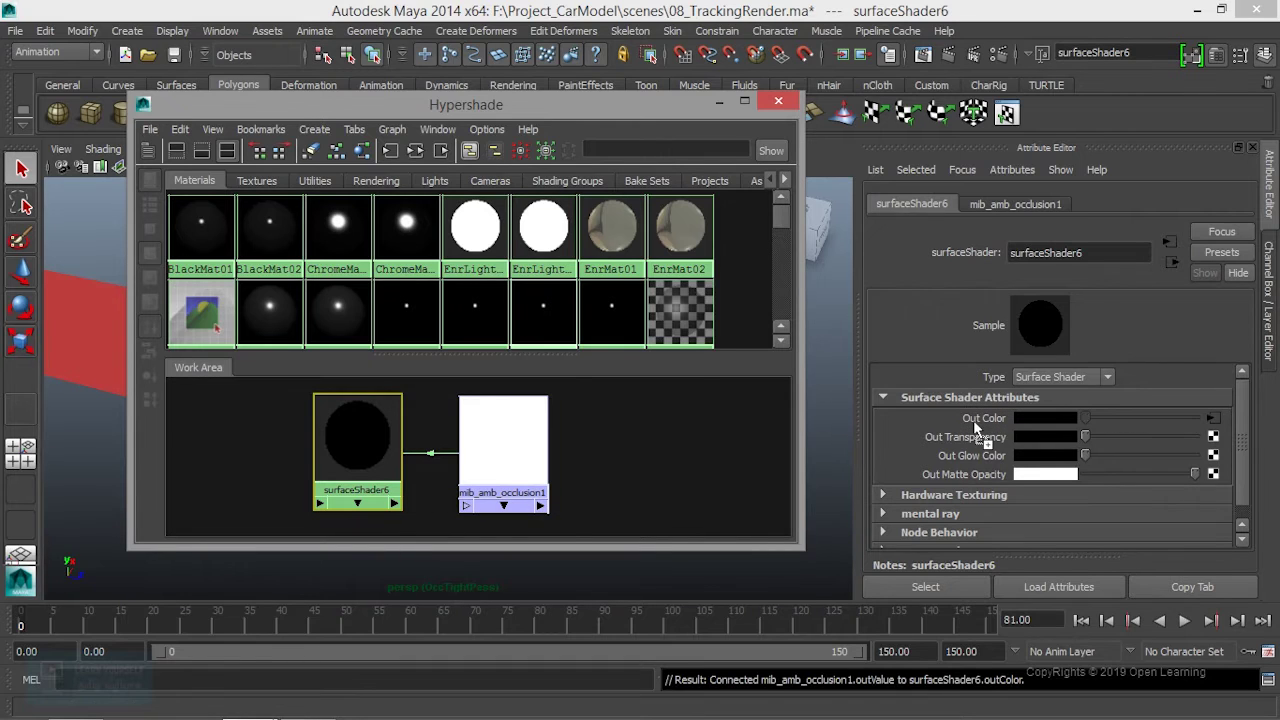
- Assign surfaceShader6 as the OccTightPass material override and check the darkened viewport
right_click(352, 437)
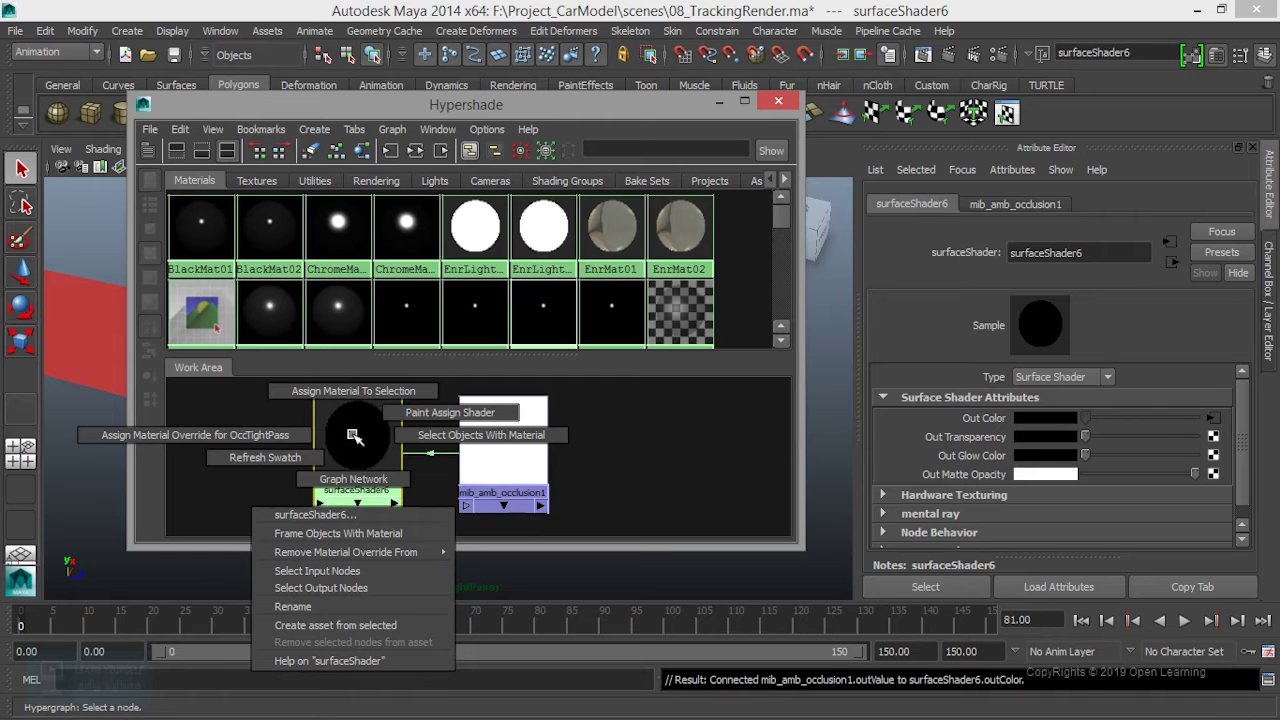
right_drag(352, 437, 270, 438)
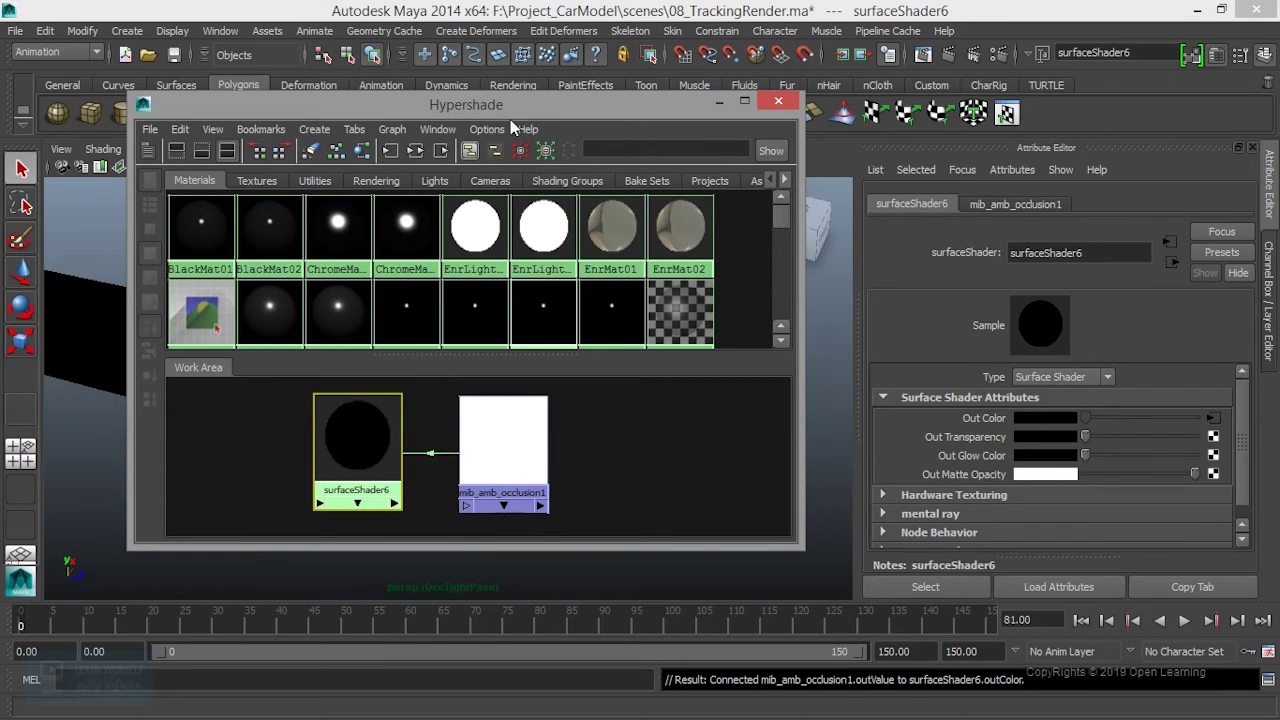
drag(510, 119, 955, 217)
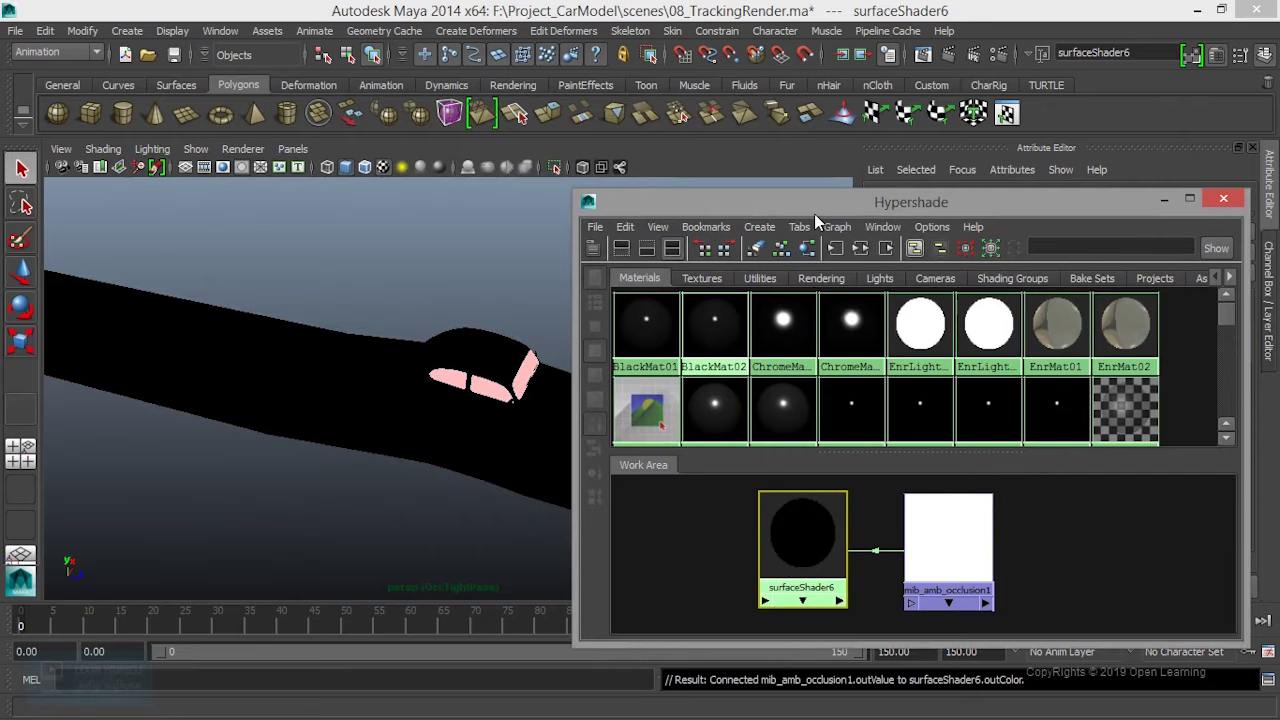
- Rename surfaceShader6 to OccTightMat01
drag(814, 214, 340, 136)
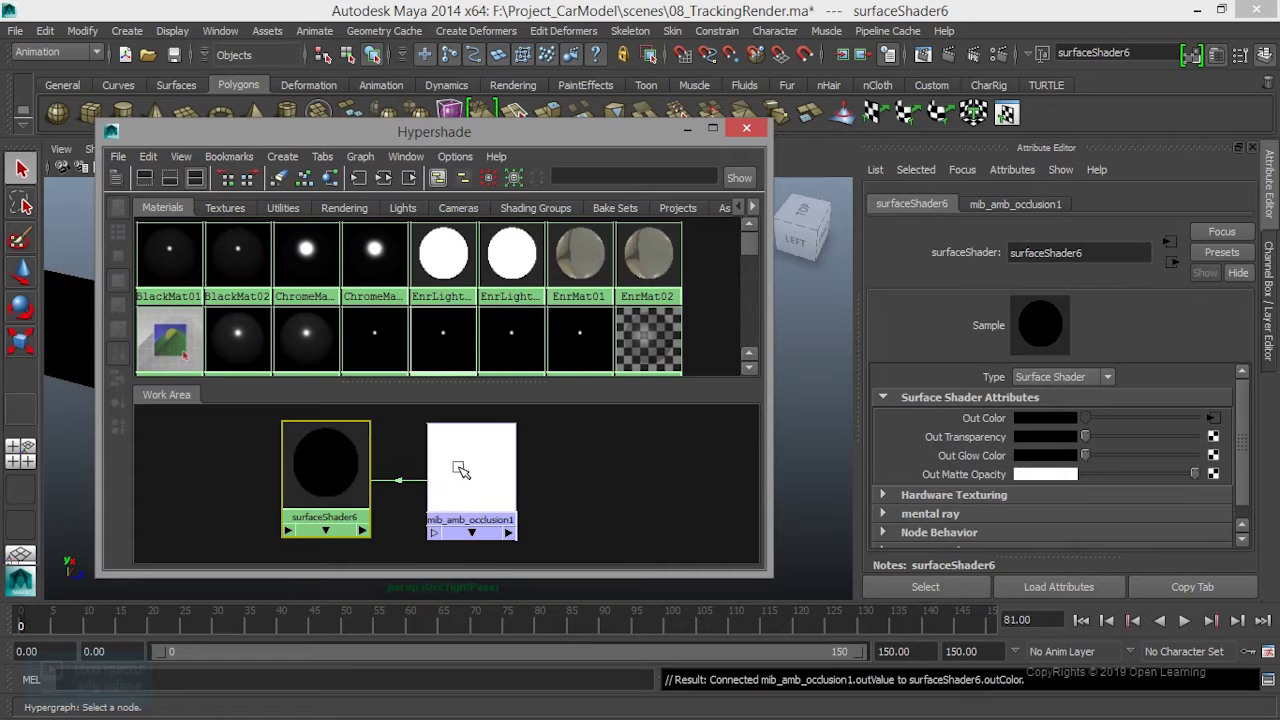
double_click(1045, 253)
text(OccTightMat01)
key(Return)
- Set mib_amb_occlusion1's Max Distance to 40
click(456, 452)
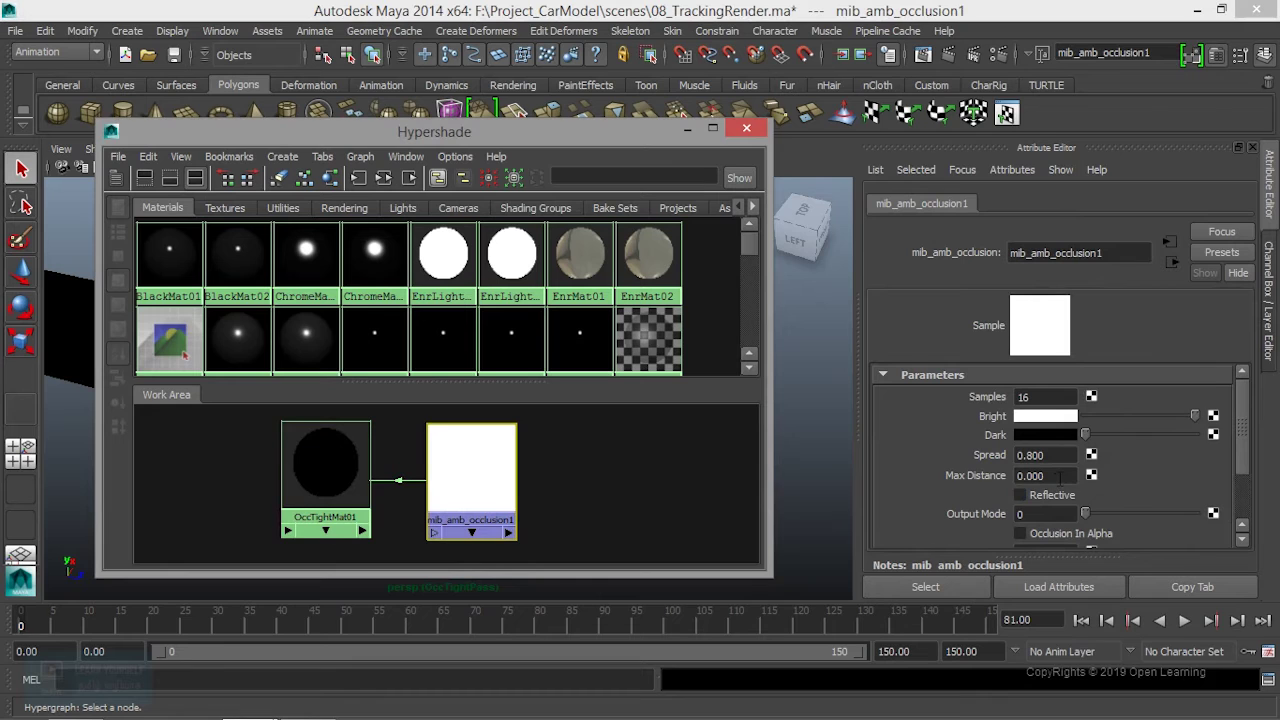
click(1060, 476)
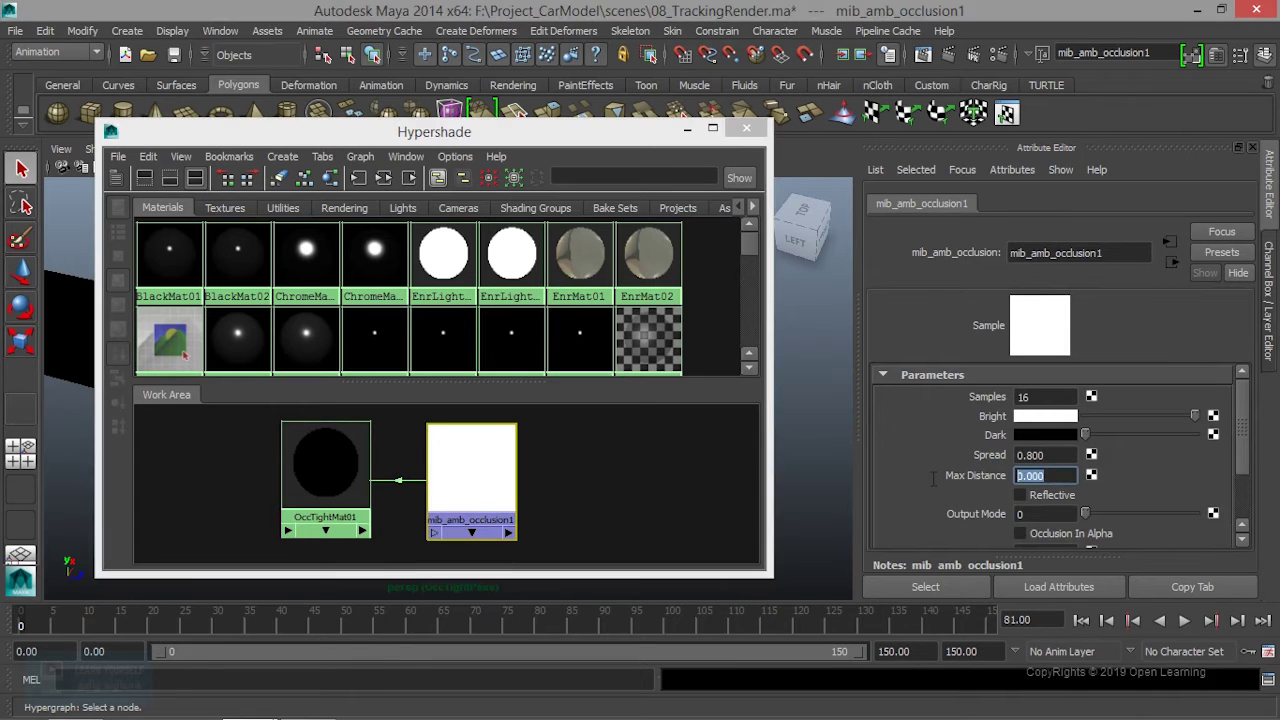
text(40)
click(923, 54)
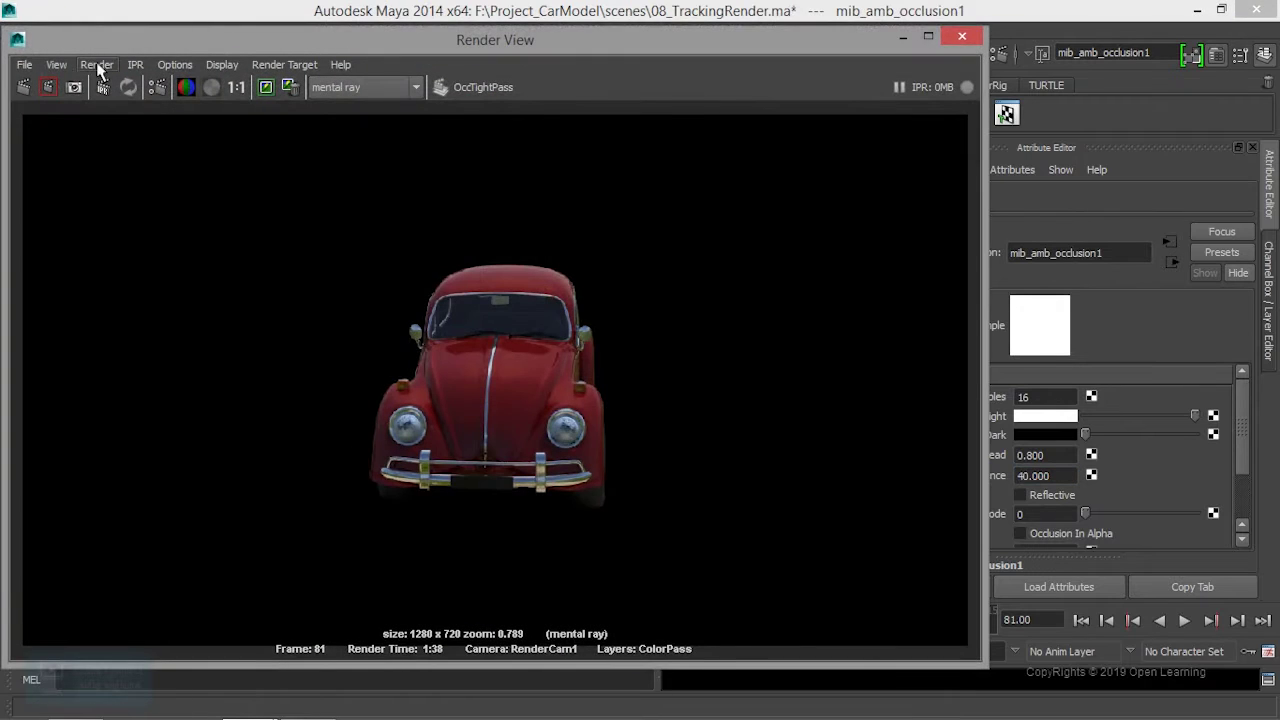
- Keep the earlier image, render OccTightPass, inspect the noise, then set occlusion Samples to 32
click(265, 88)
click(23, 87)
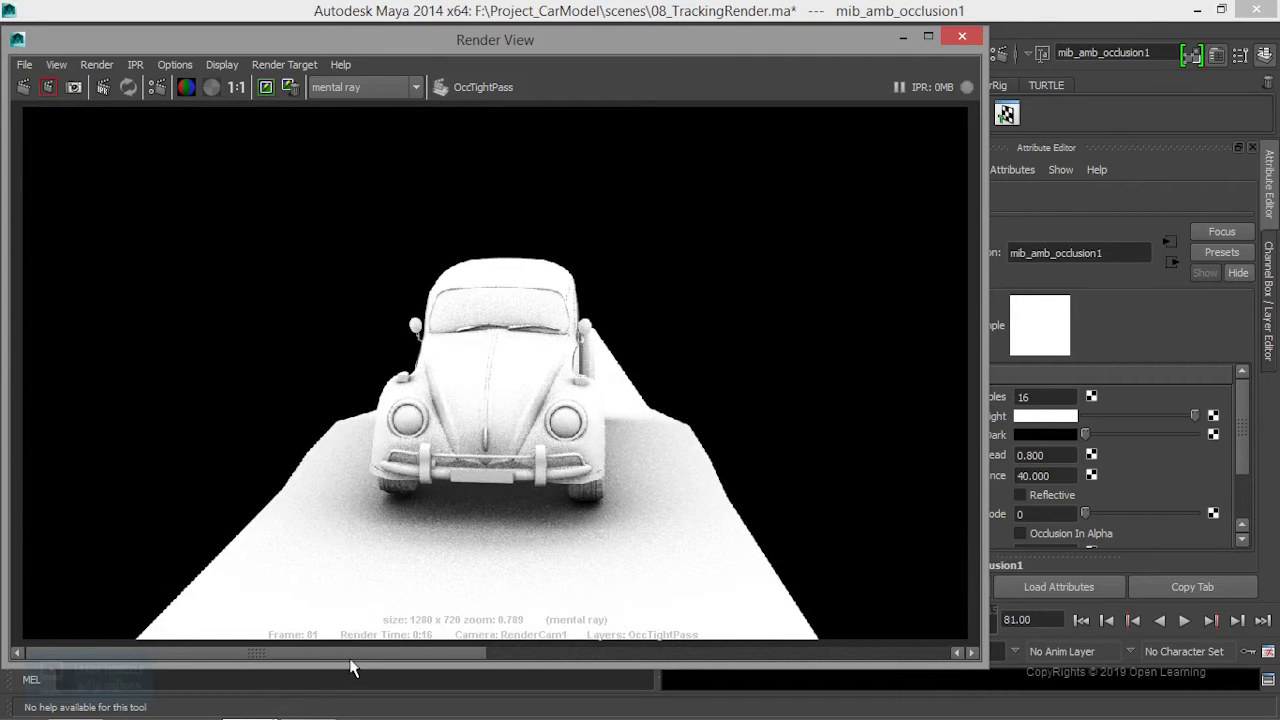
mouse_move(420, 655)
mouse_down()
mouse_move(663, 651)
mouse_move(437, 661)
mouse_up()
scroll(487, 535, up, 1)
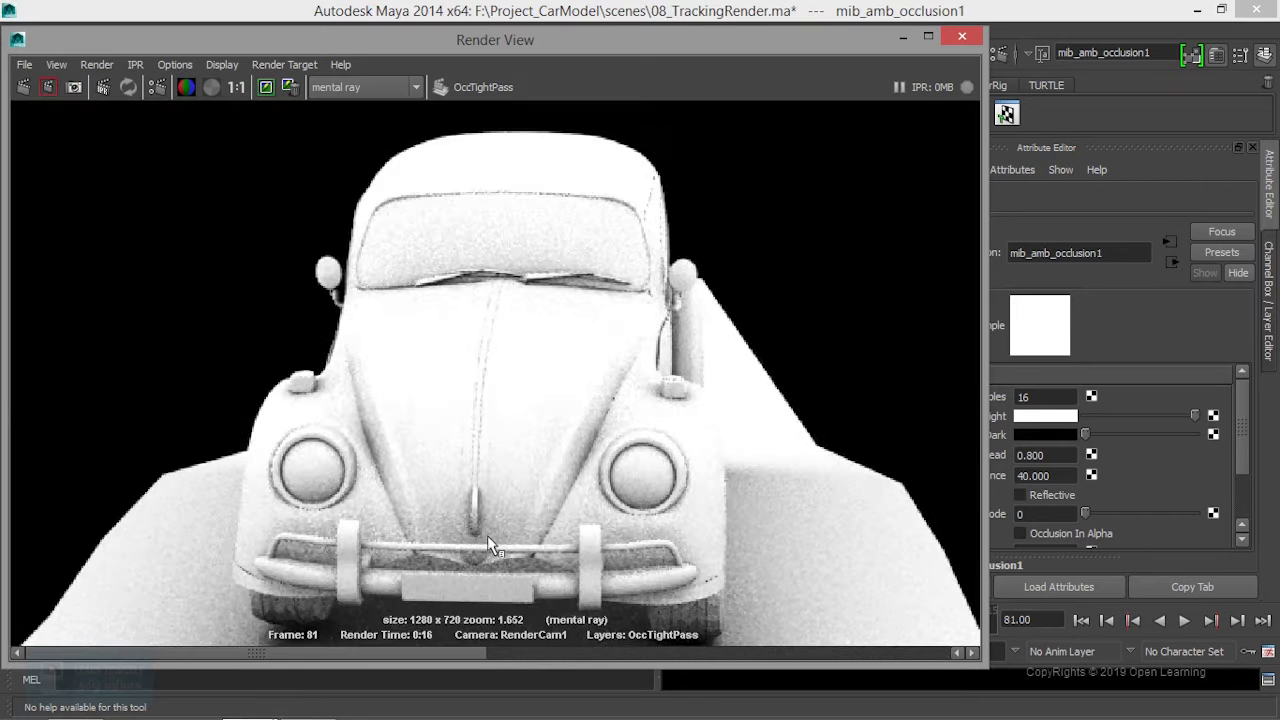
scroll(286, 420, up, 2)
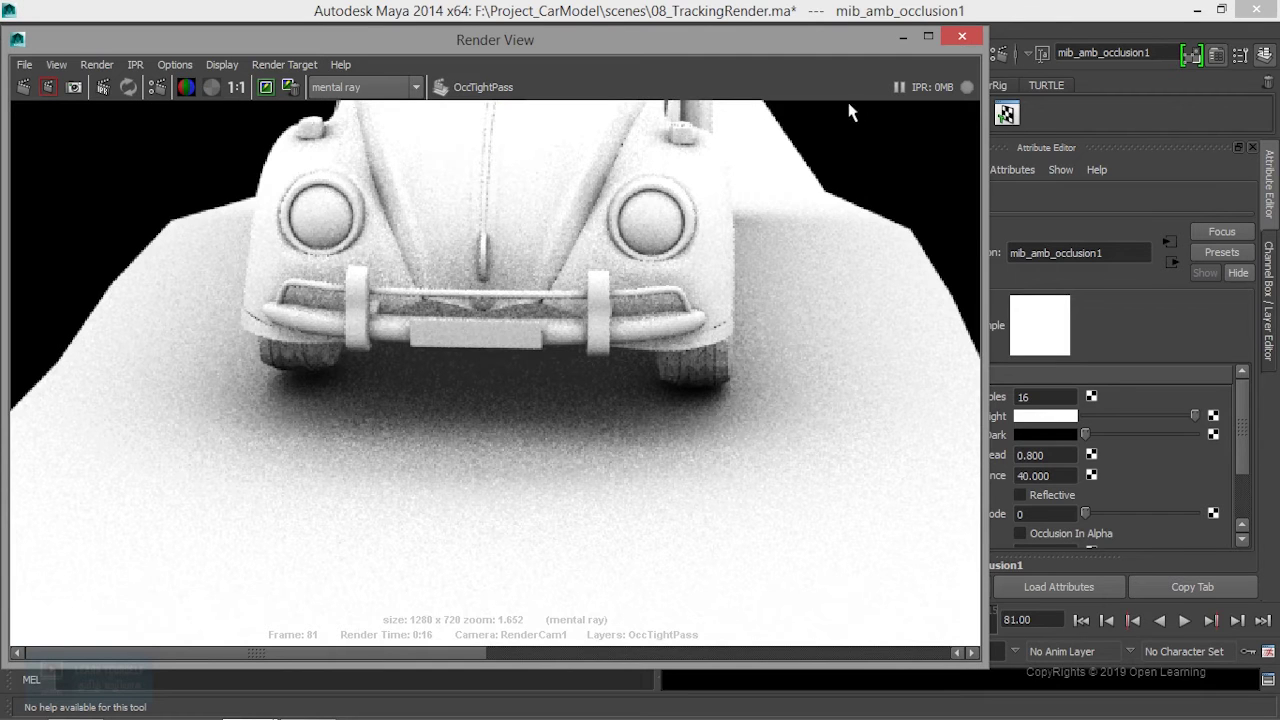
click(903, 37)
click(1056, 397)
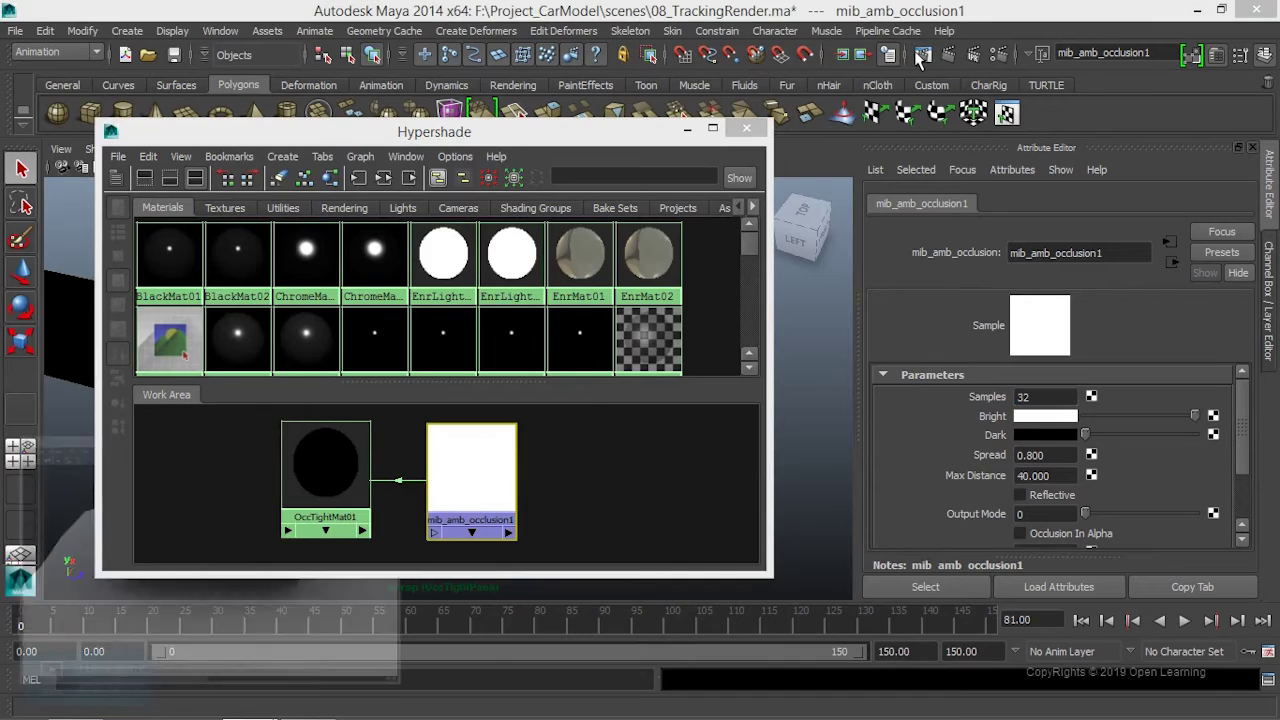
- Re-render OccTightPass with 32 samples and zoom in to inspect the result
click(30, 706)
click(46, 88)
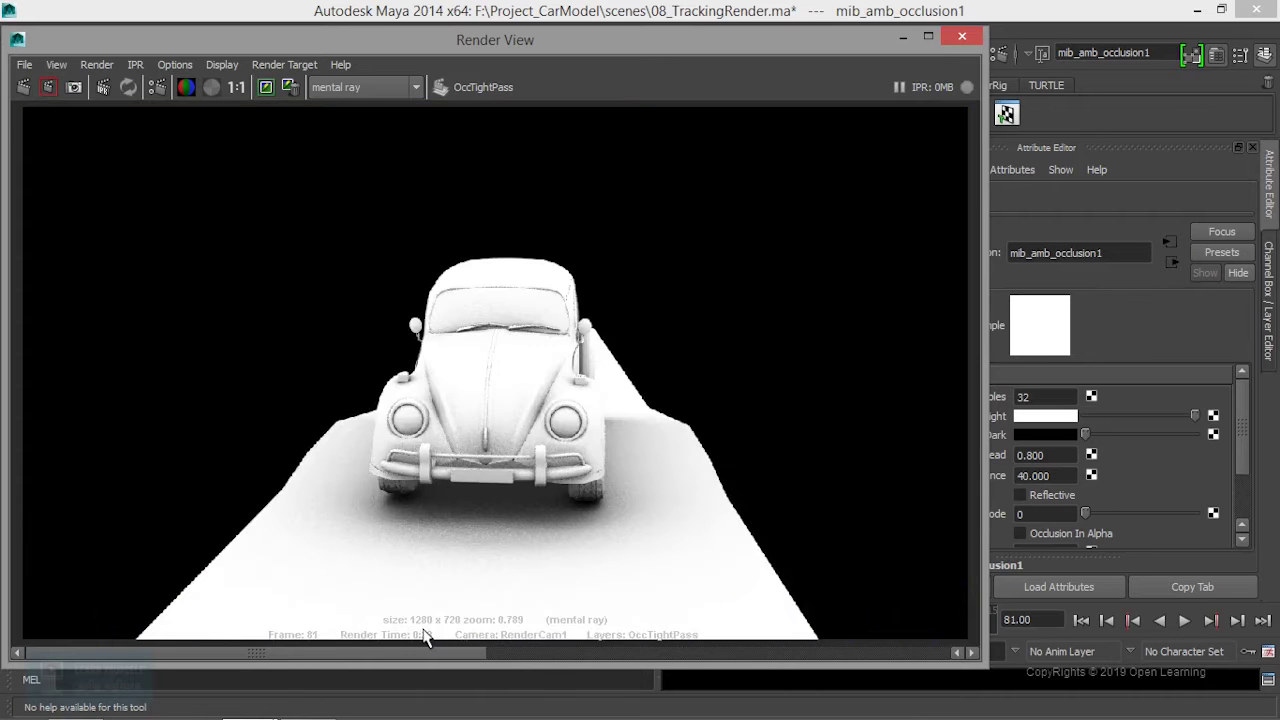
scroll(477, 580, up, 1)
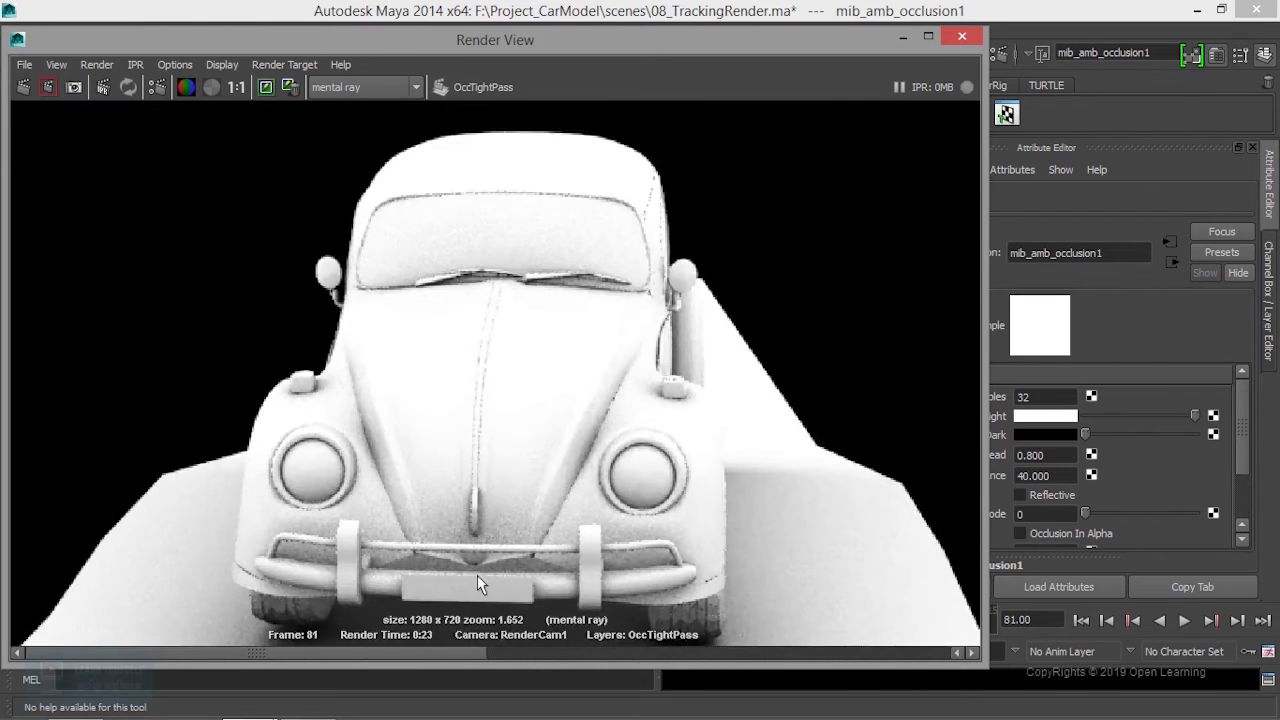
scroll(477, 575, up, 1)
scroll(450, 550, up, 1)
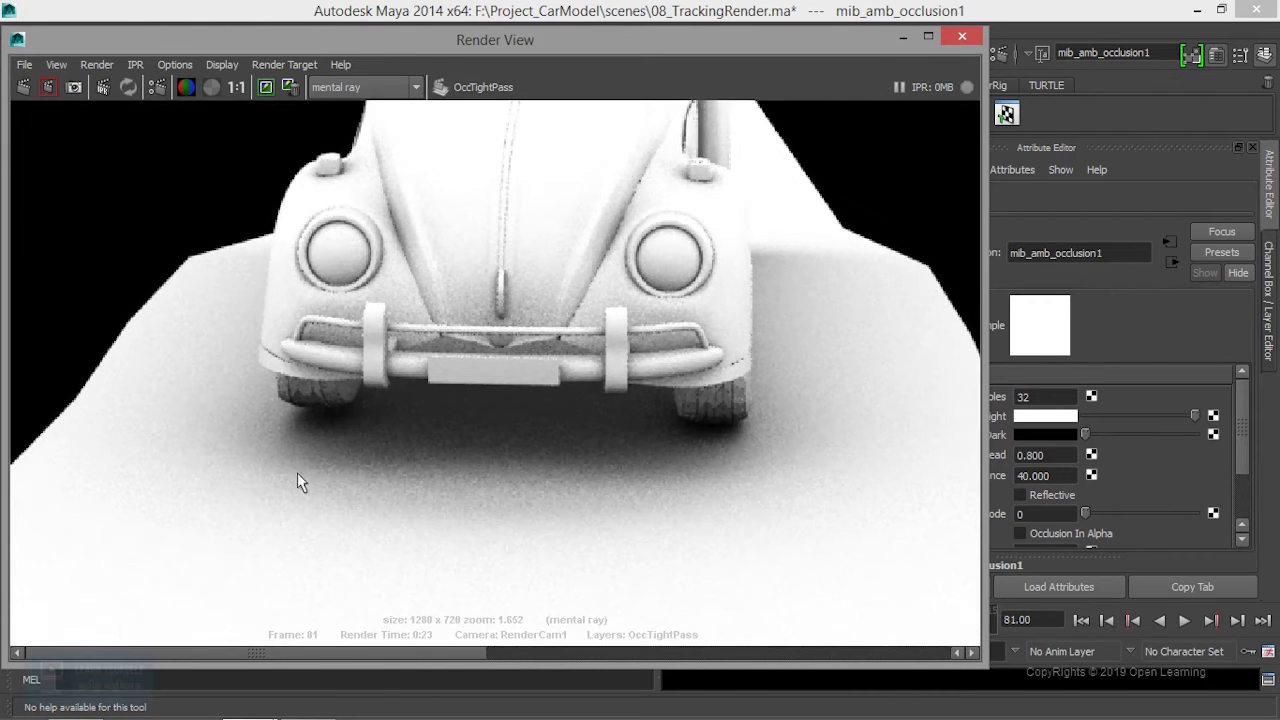
click(903, 40)
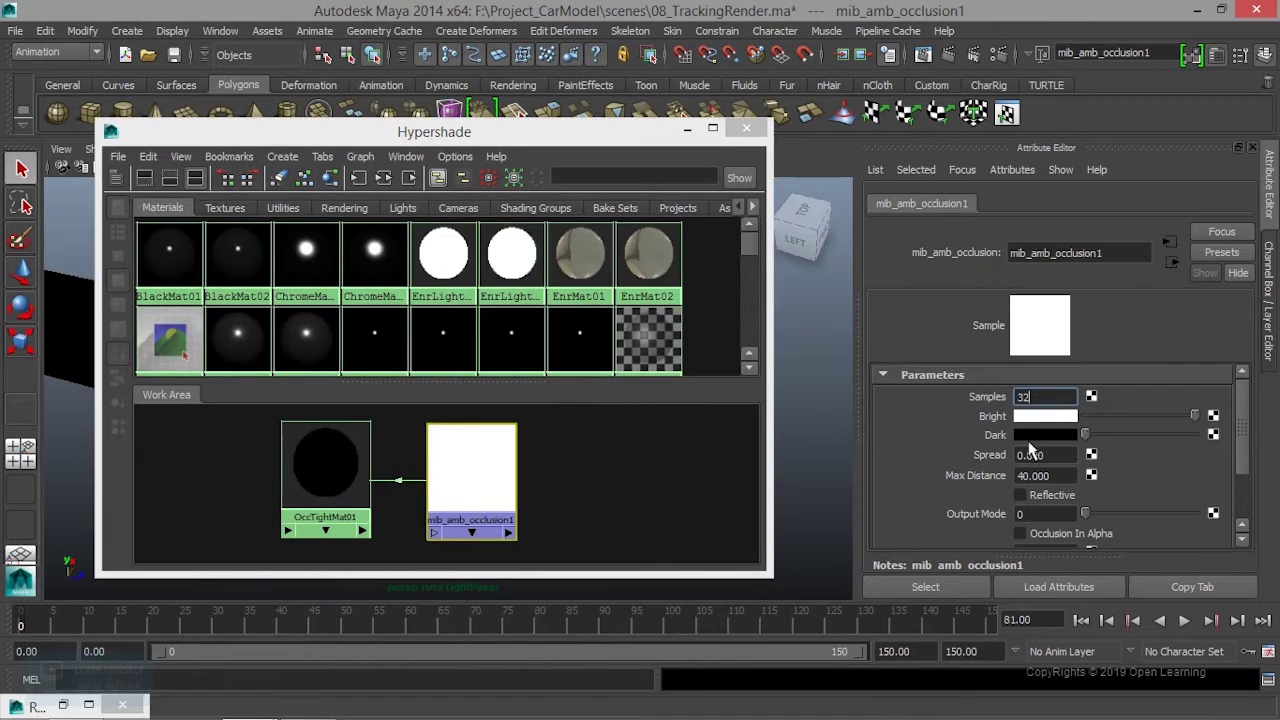
- Set occlusion Spread to 0.2, keep the previous image, and re-render
click(1052, 455)
text(.)
key(Return)
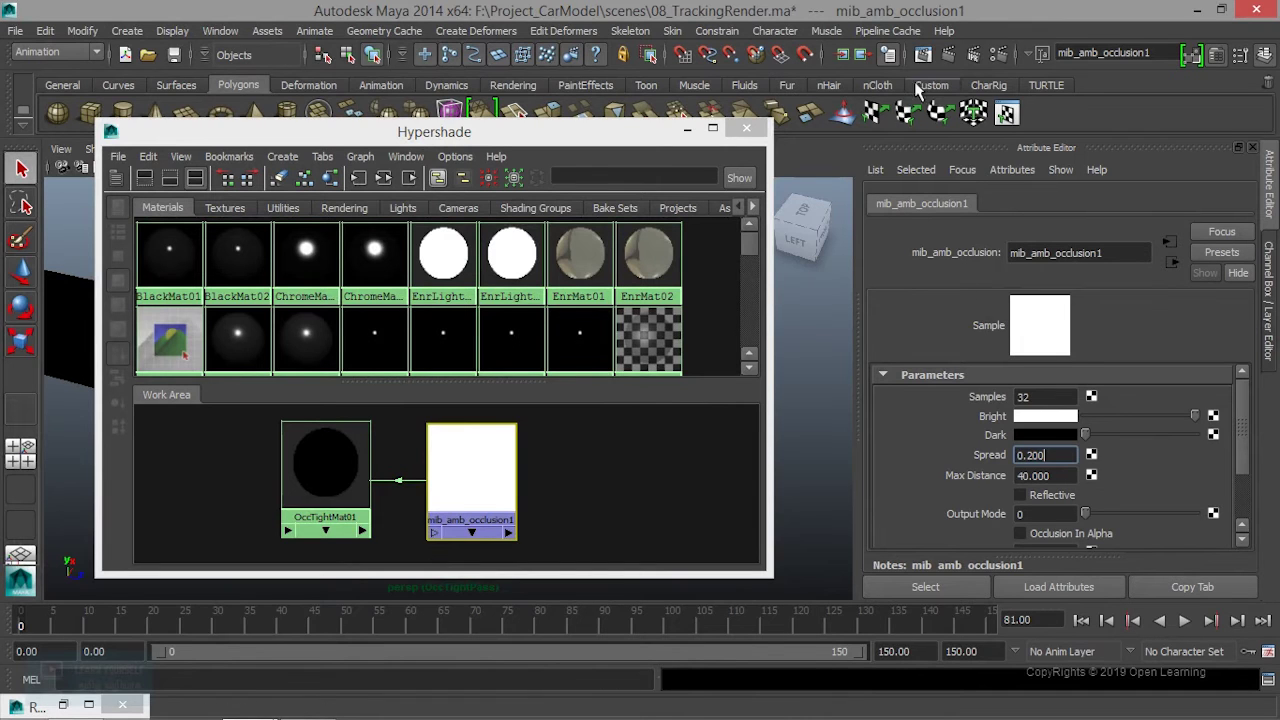
click(922, 54)
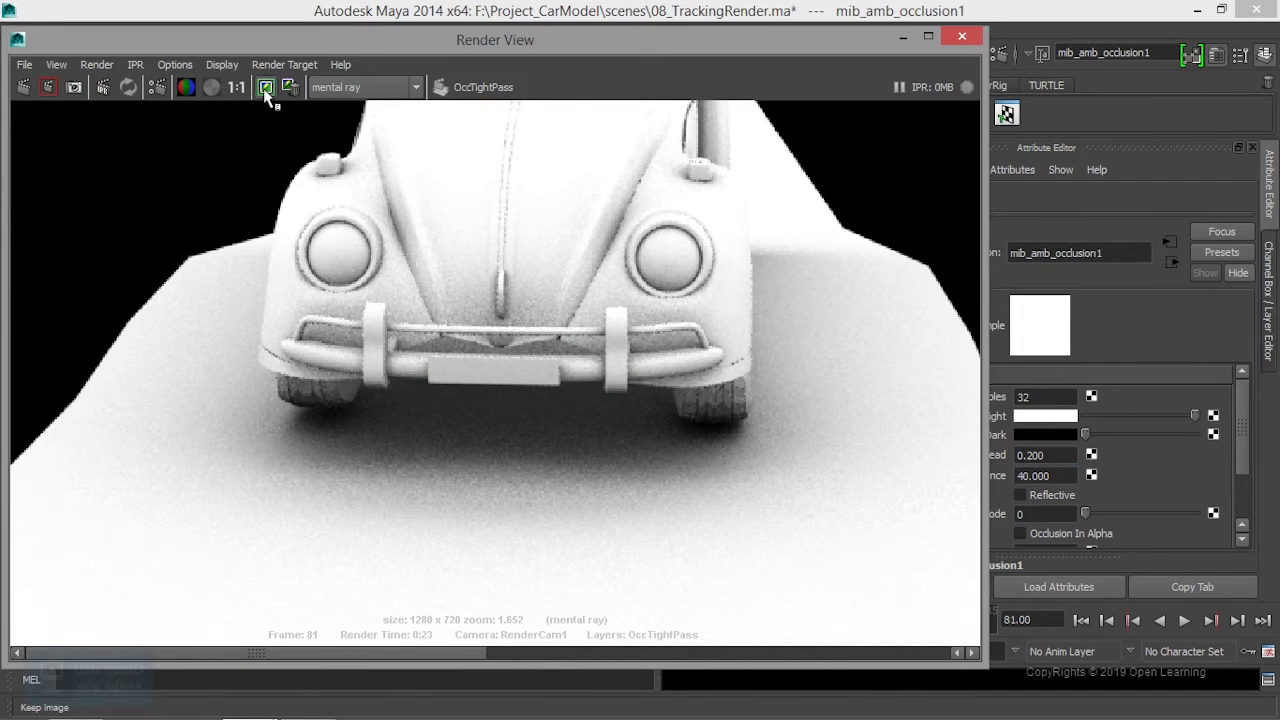
click(266, 87)
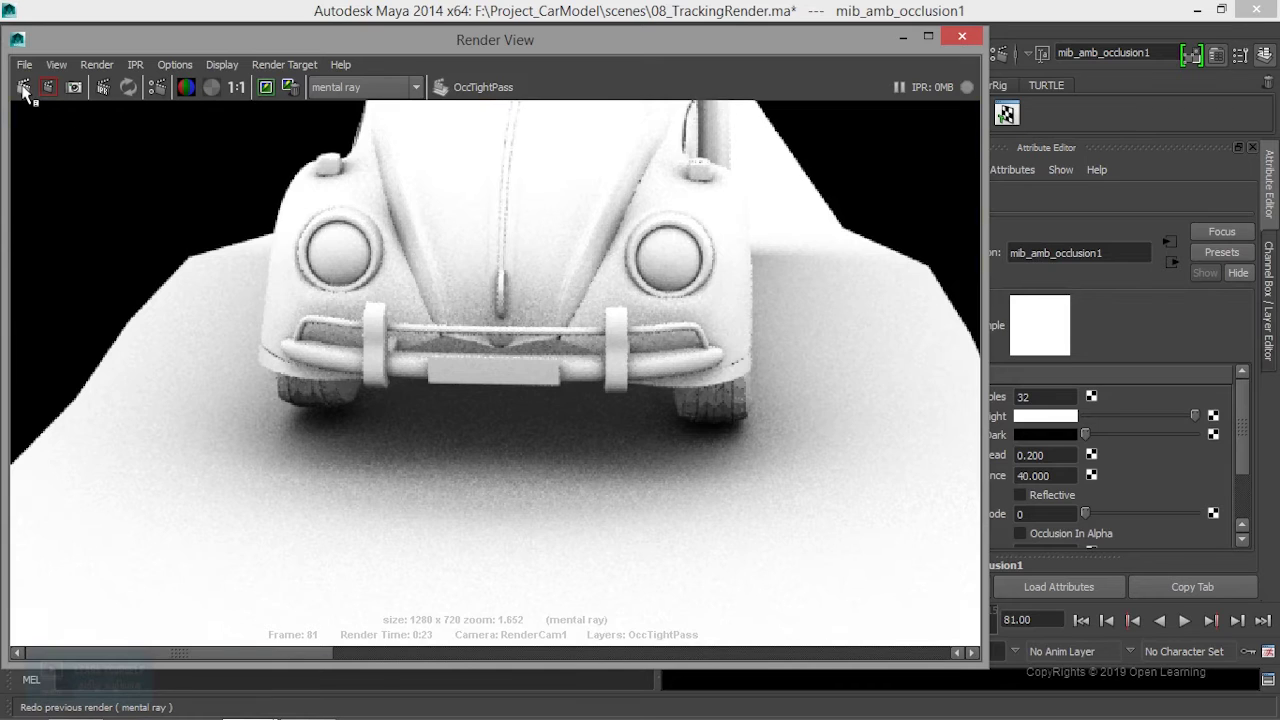
click(24, 88)
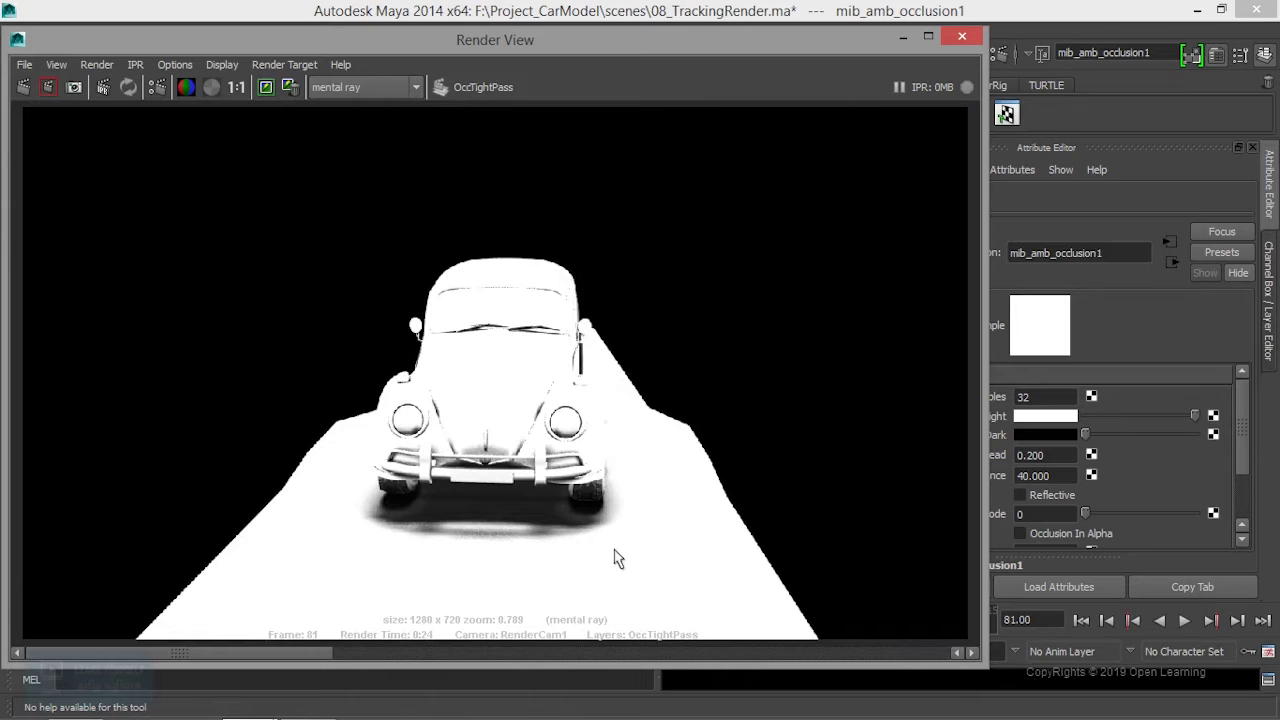
- Set Max Distance to 20, re-render, and compare against the kept images
click(1066, 475)
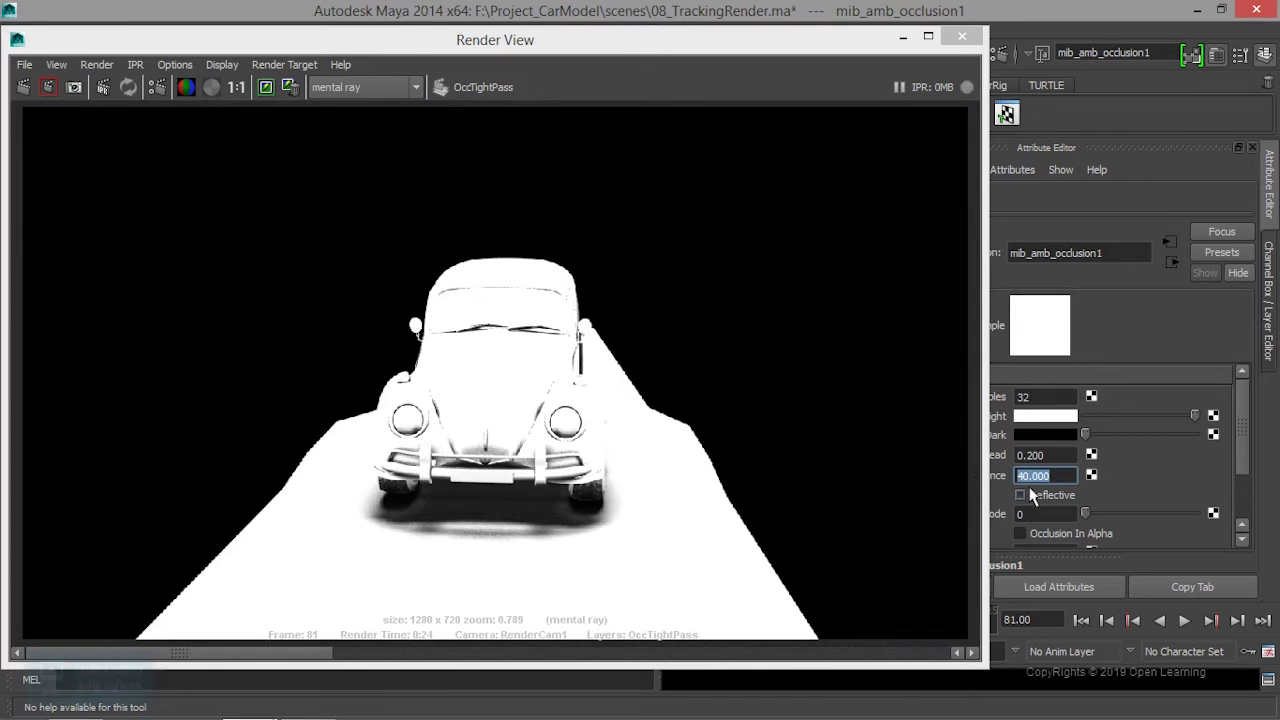
text(20)
click(265, 87)
click(24, 88)
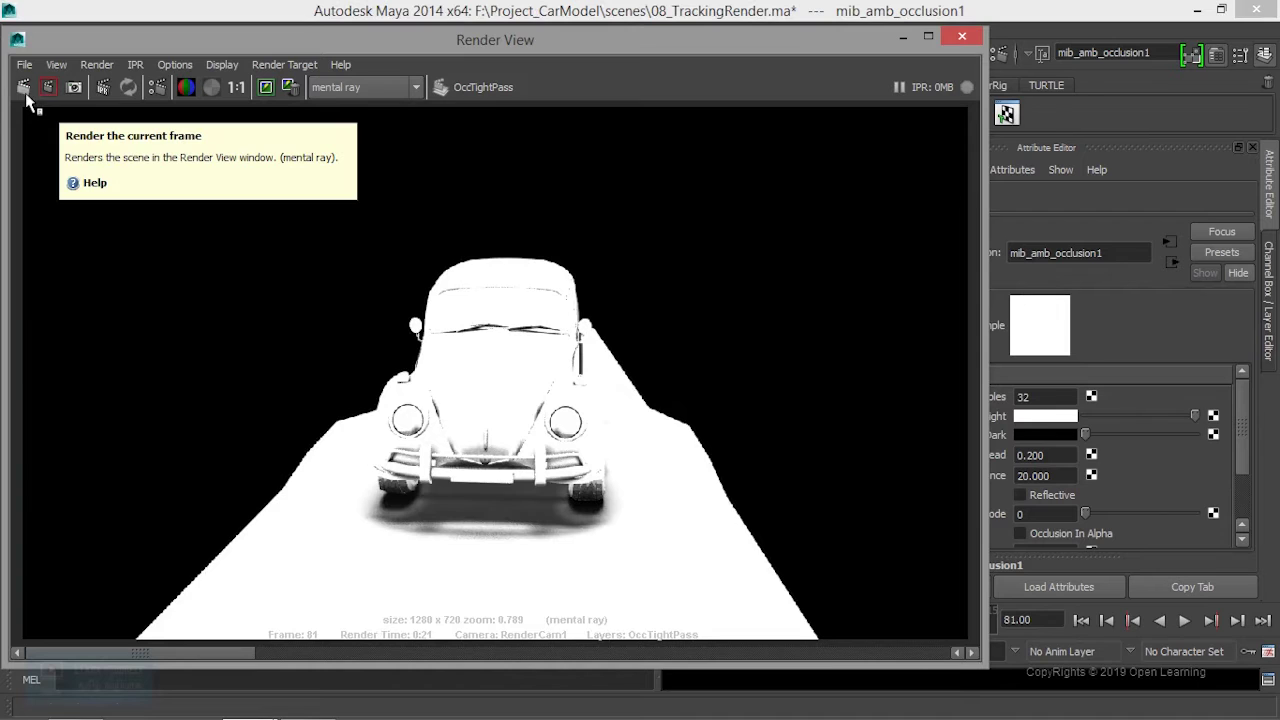
mouse_move(255, 652)
mouse_down()
mouse_move(399, 651)
mouse_move(204, 646)
mouse_up()
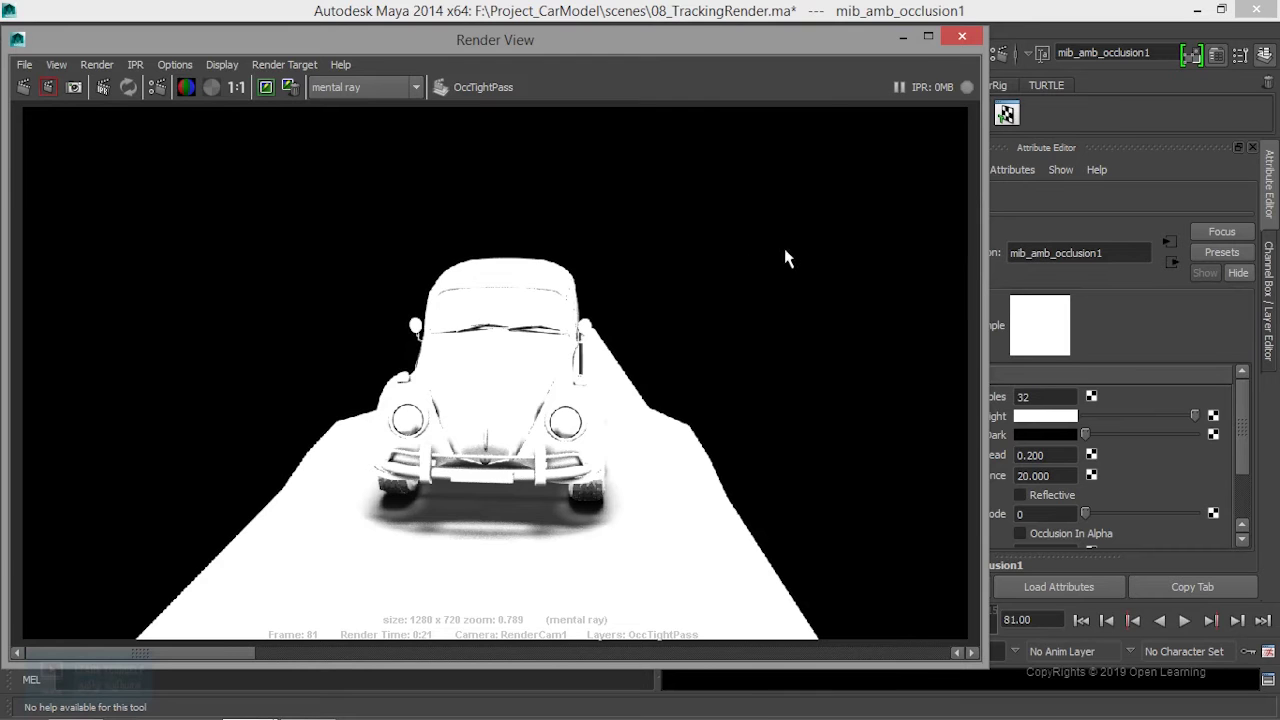
click(902, 40)
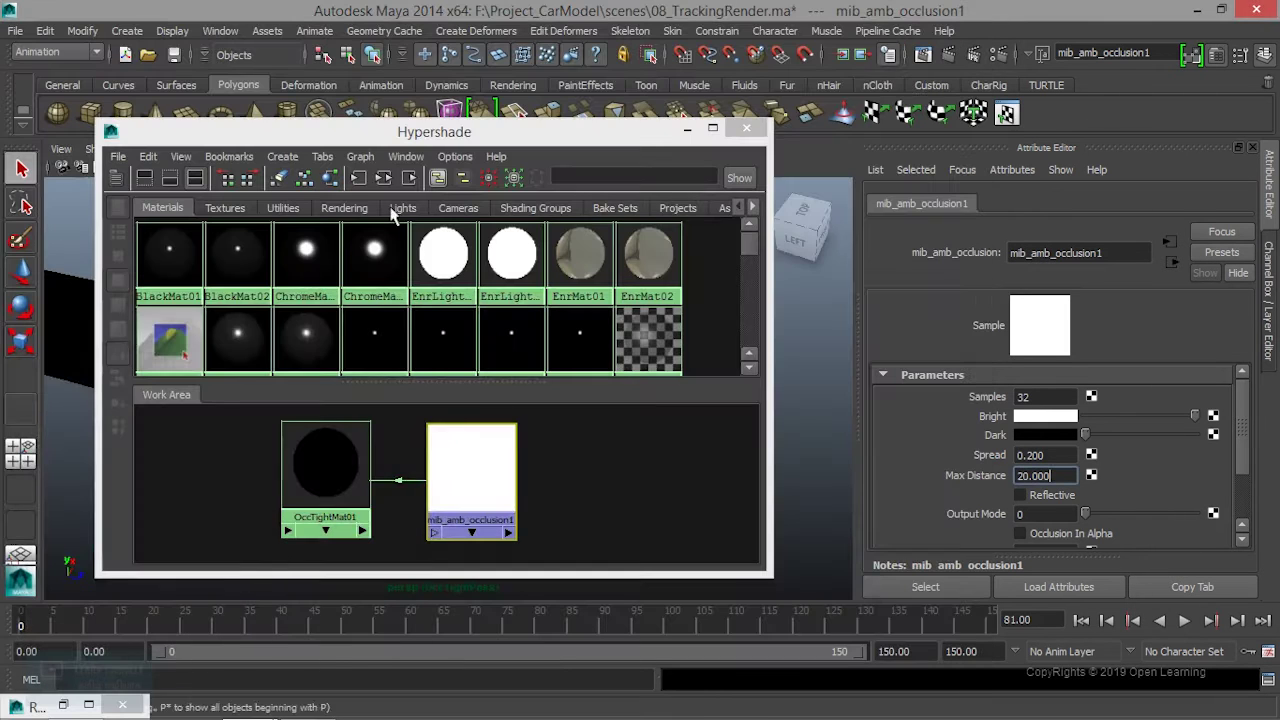
- Look through RenderCam1 in the viewport and select the camera
click(675, 114)
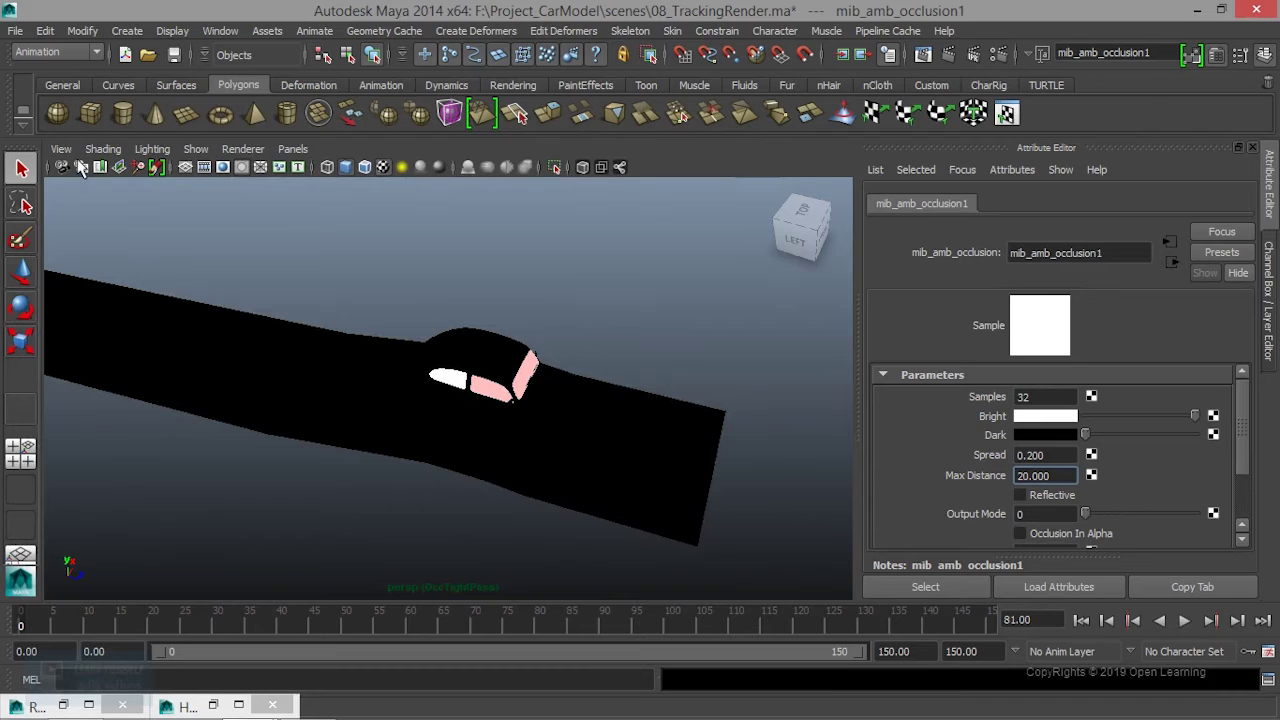
click(293, 149)
mouse_move(323, 167)
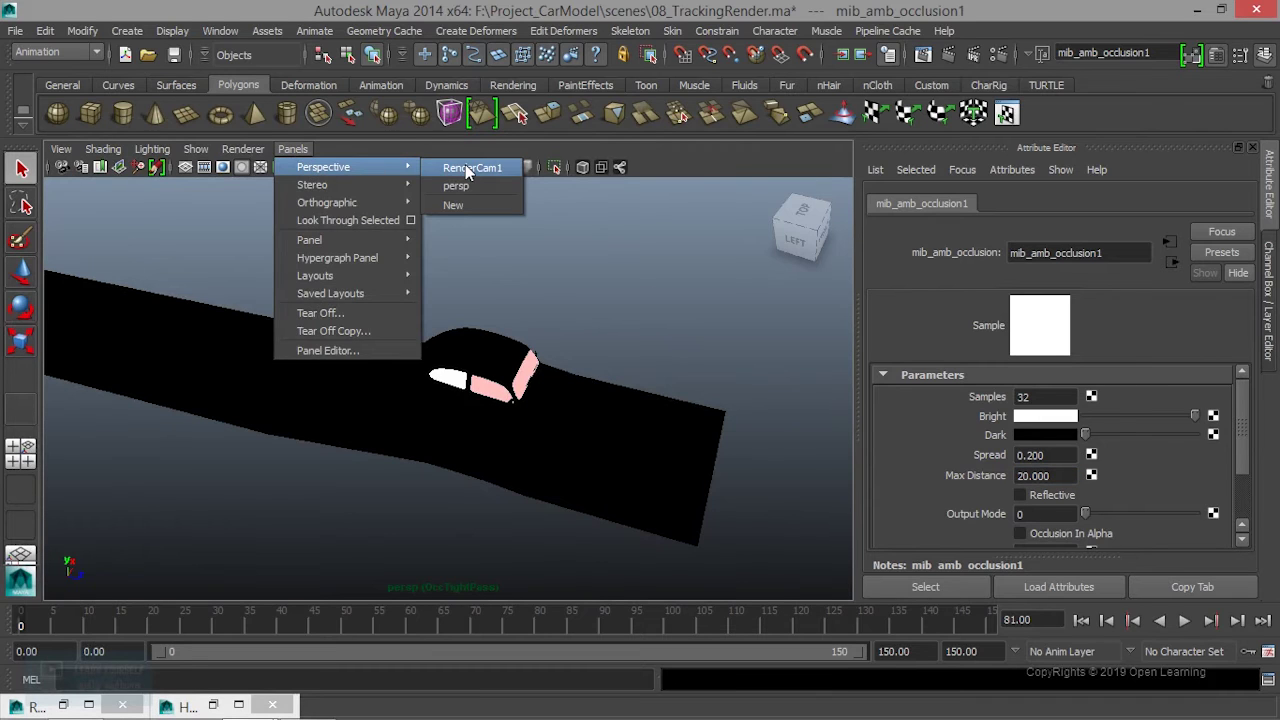
click(467, 169)
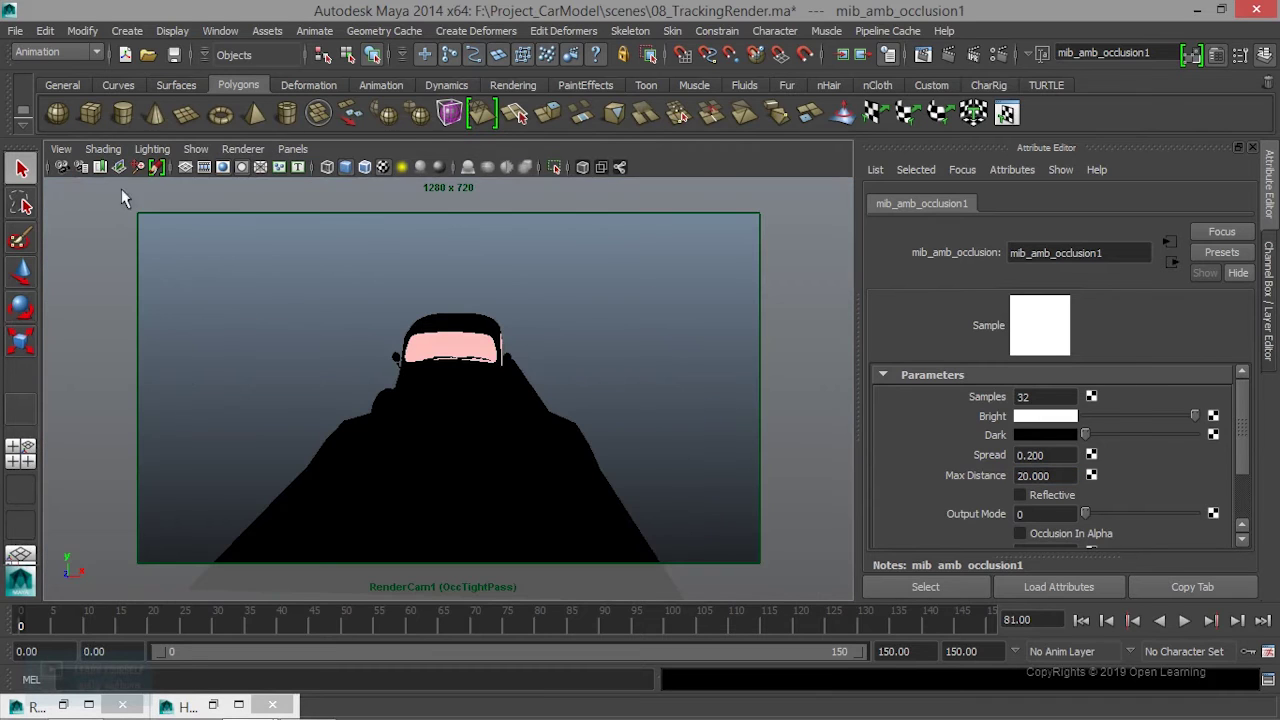
click(62, 168)
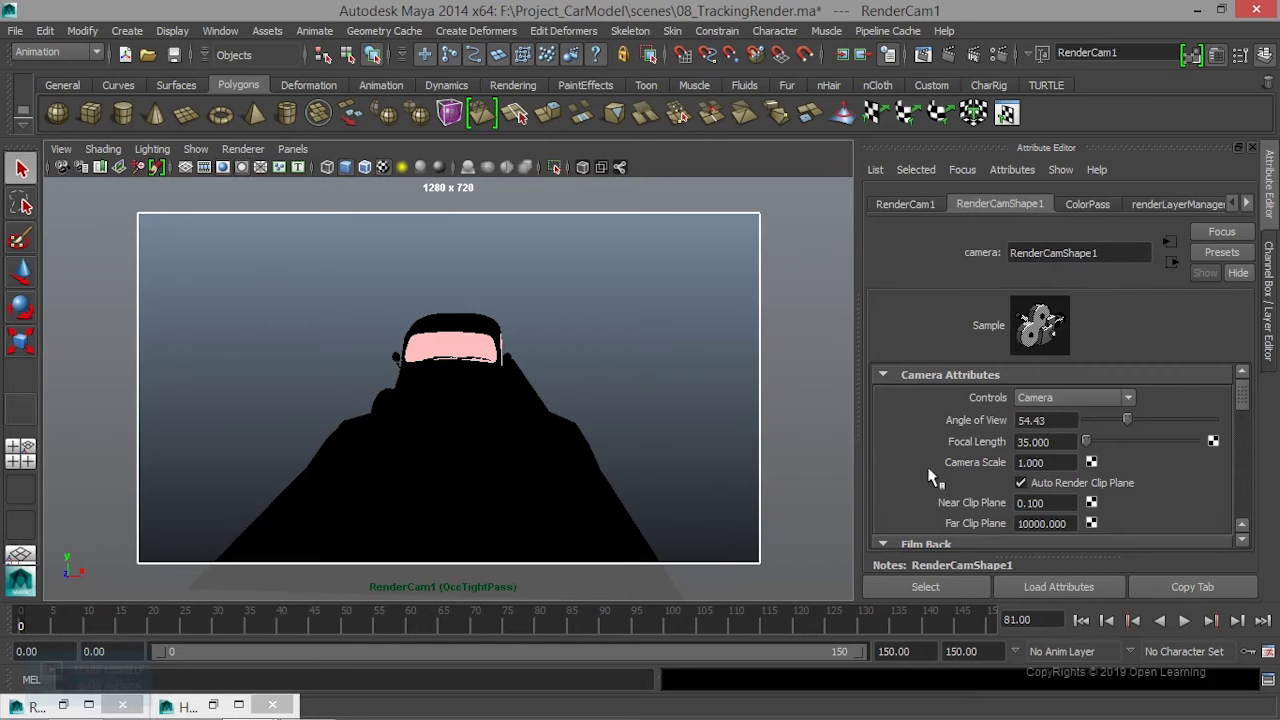
- Add an OccTightPass layer override to RenderCam1's Background Color and set it to white
scroll(933, 479, down, 5)
scroll(933, 479, down, 5)
scroll(933, 479, down, 10)
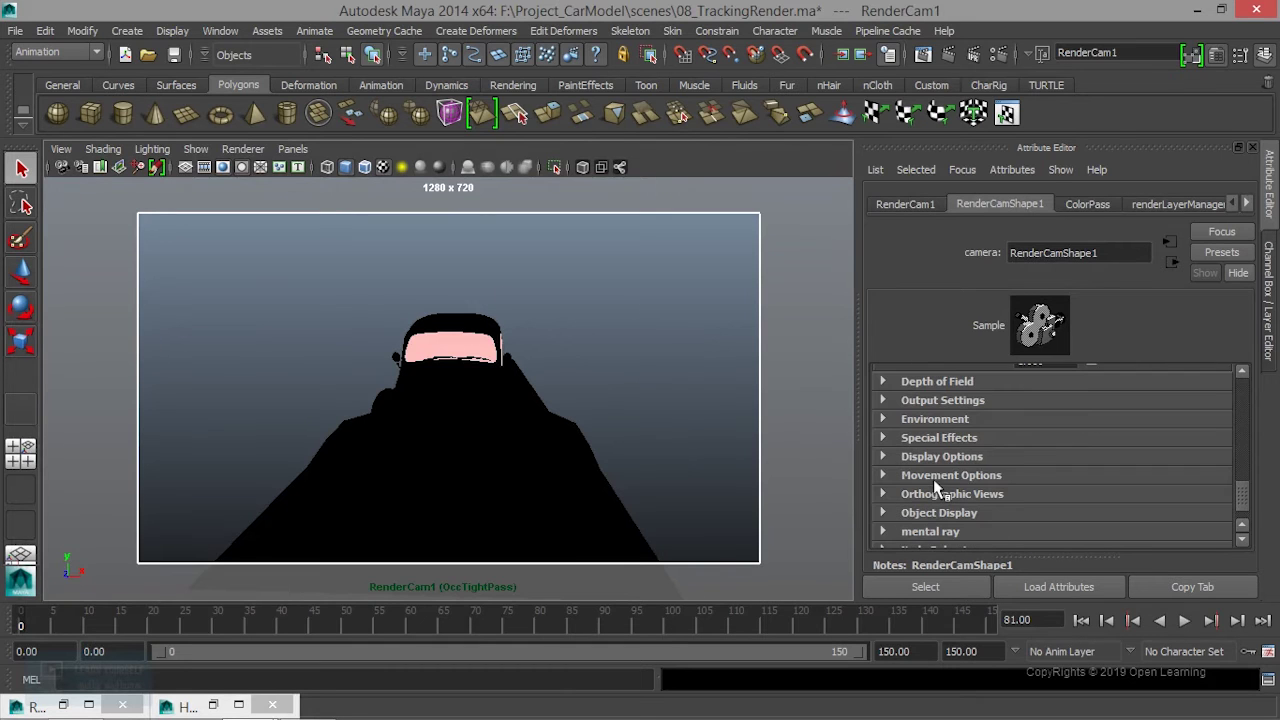
click(948, 421)
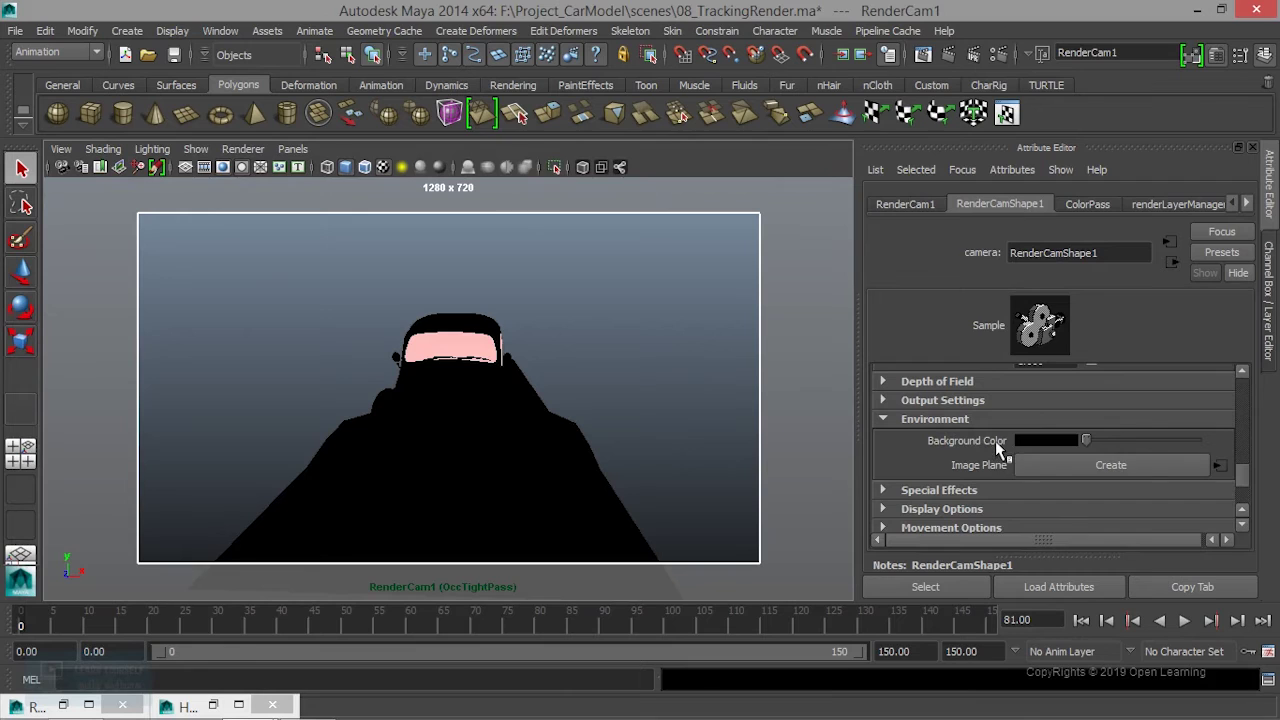
right_click(995, 440)
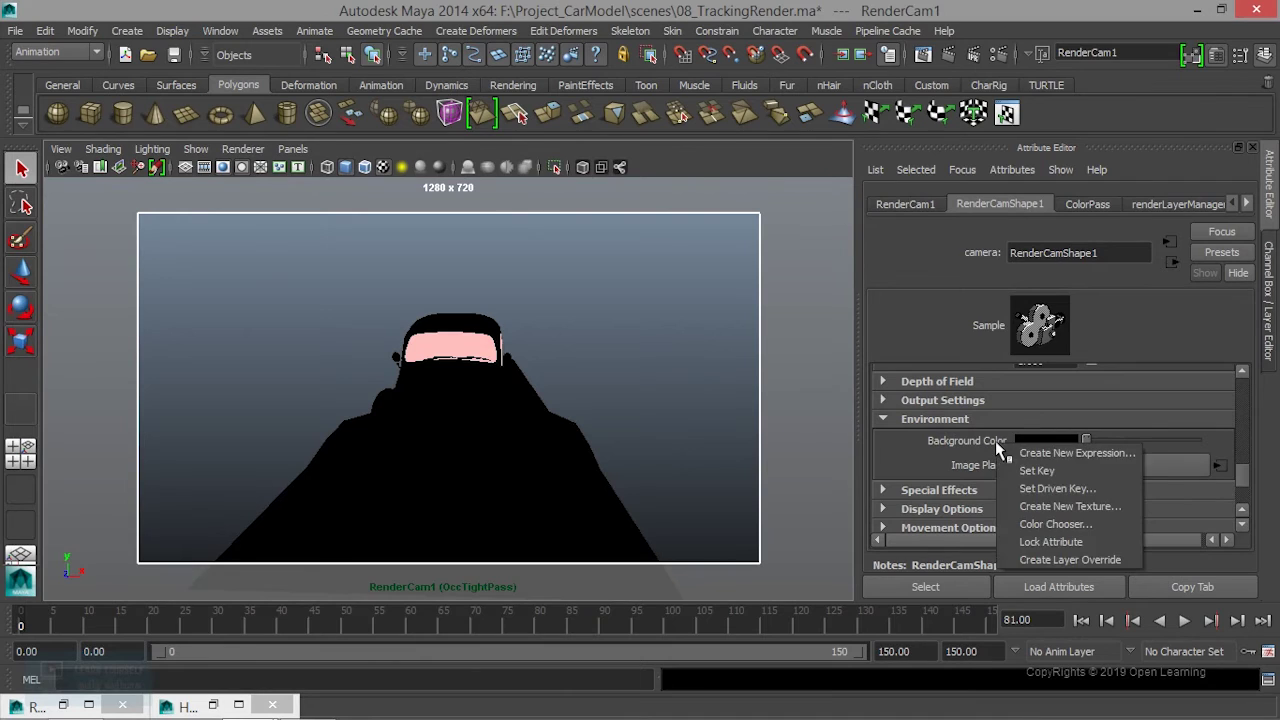
click(1031, 555)
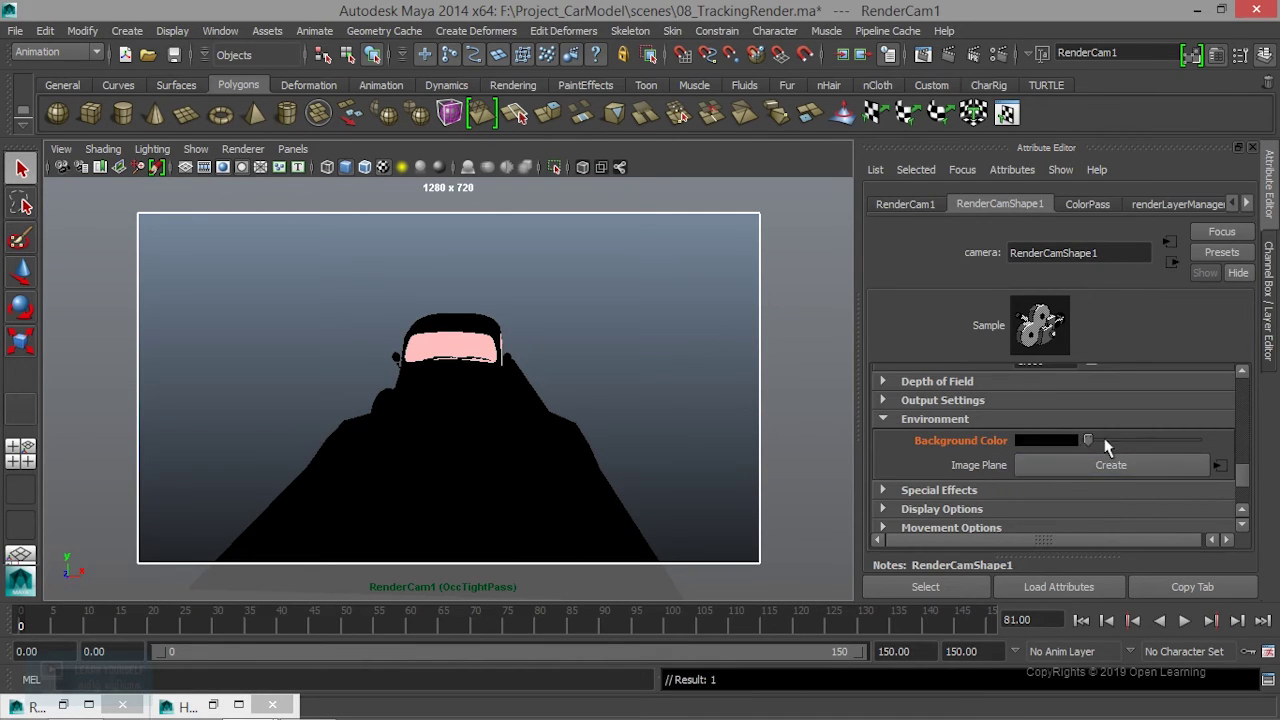
drag(1105, 441, 1278, 440)
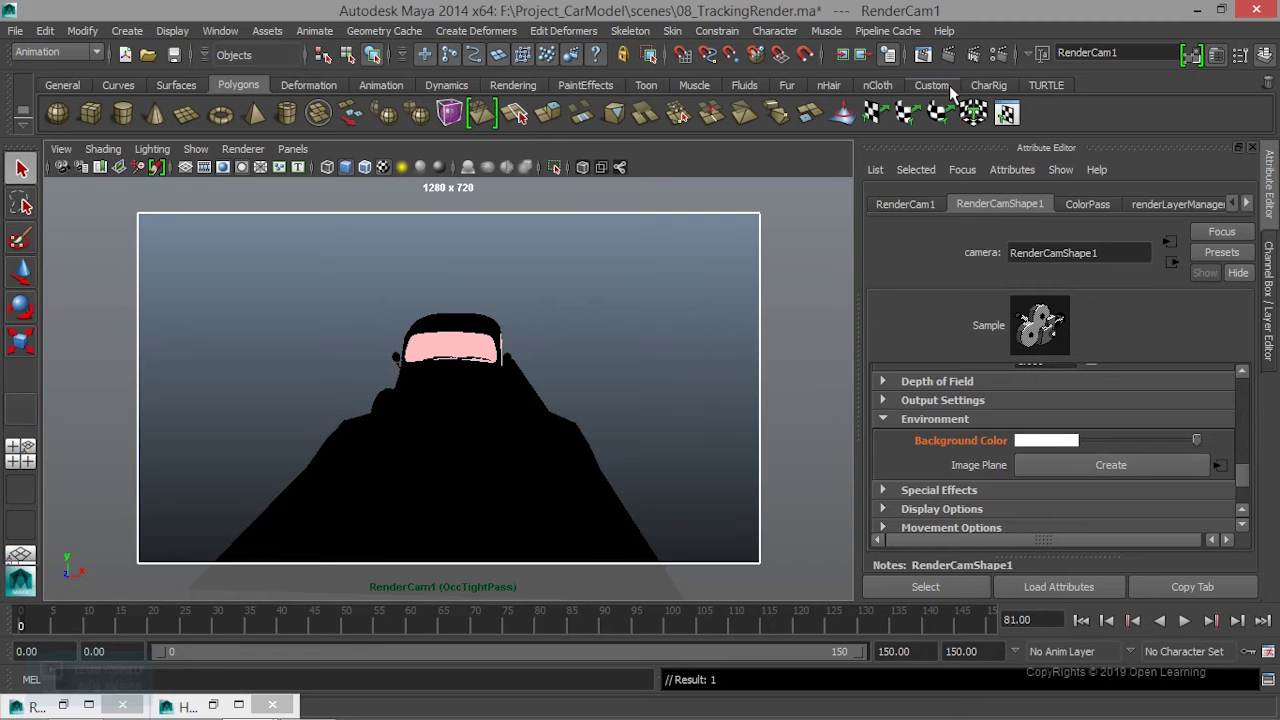
click(921, 52)
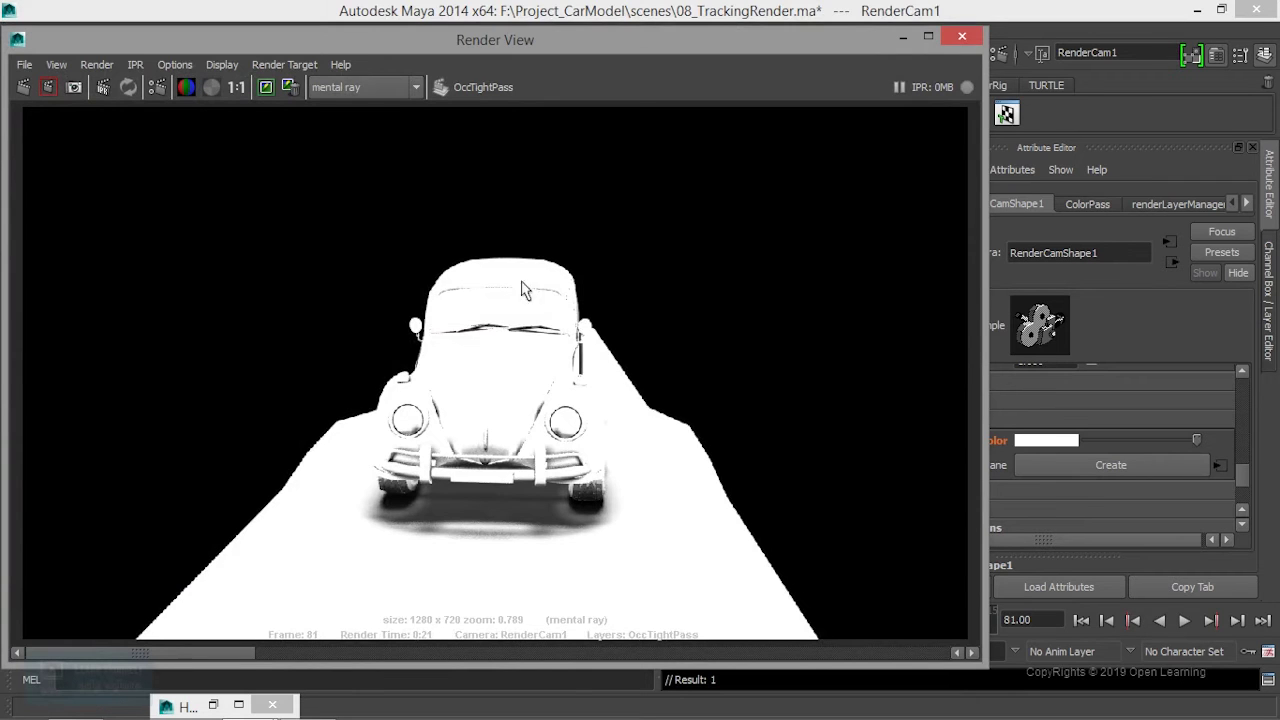
- Re-render the car's OccTightPass occlusion on white, then show the render layer list
click(23, 87)
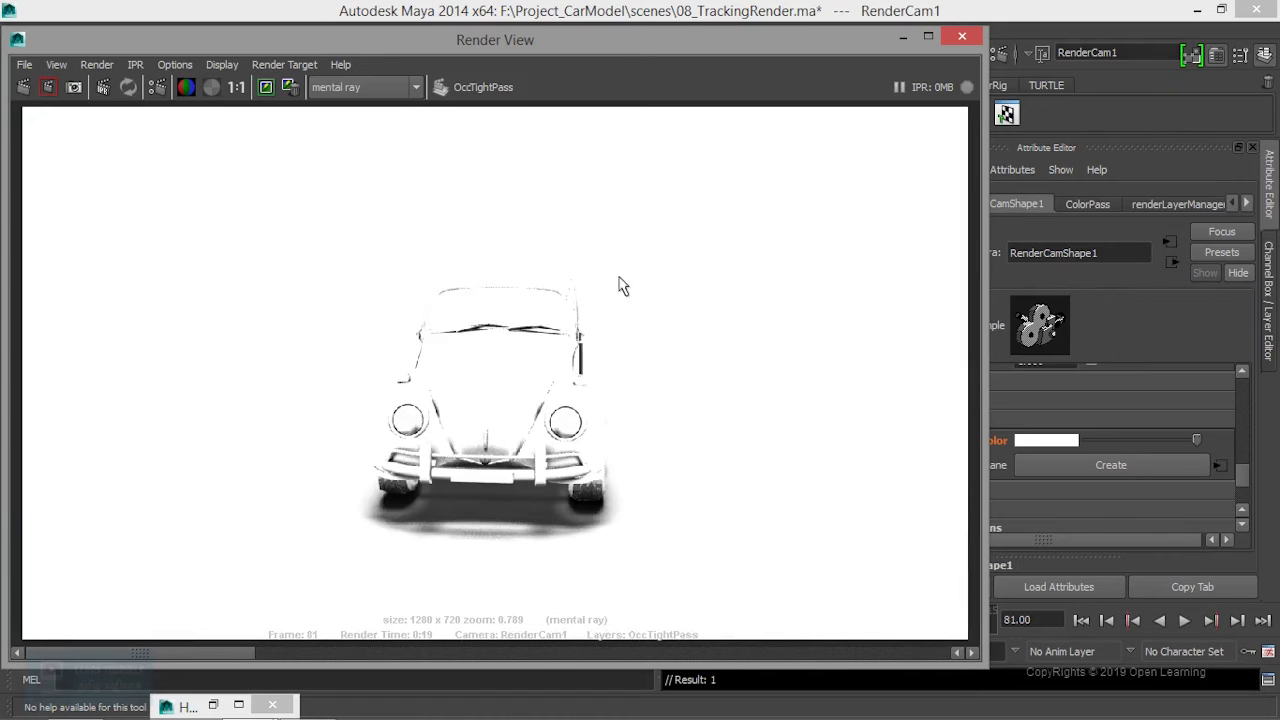
mouse_move(230, 660)
mouse_down()
mouse_move(495, 652)
mouse_move(232, 645)
mouse_up()
click(903, 37)
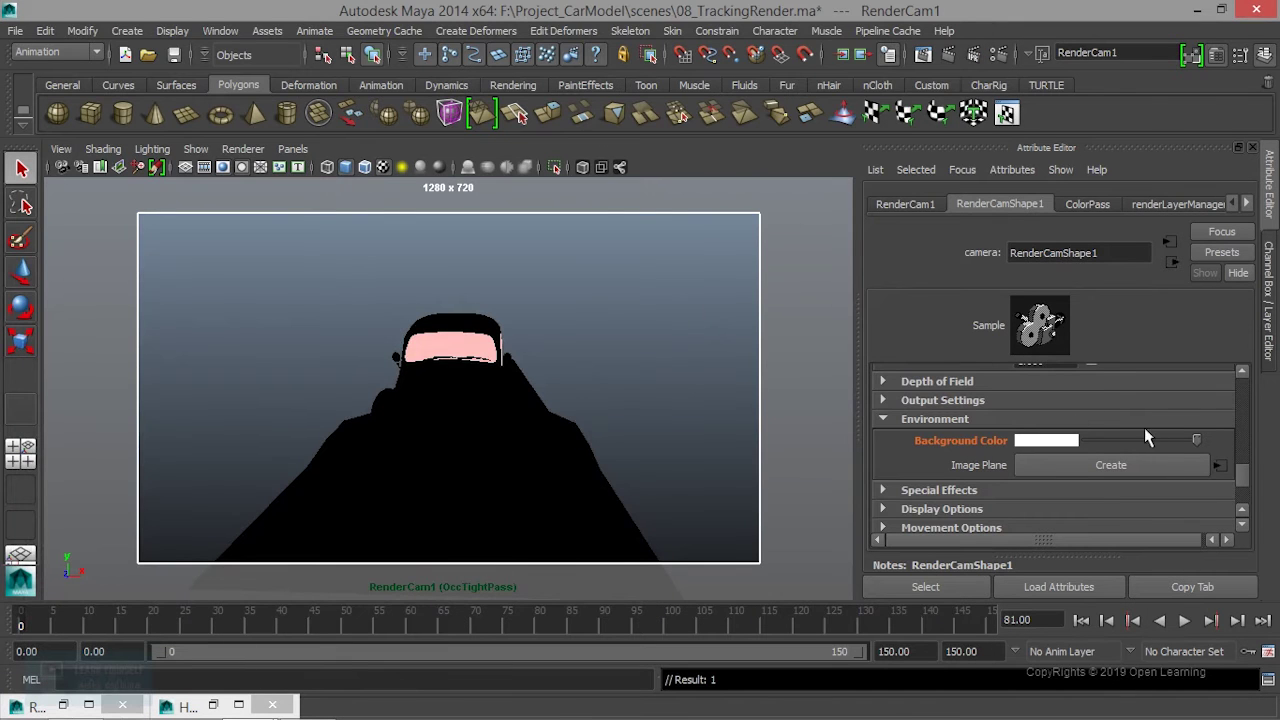
click(1262, 355)
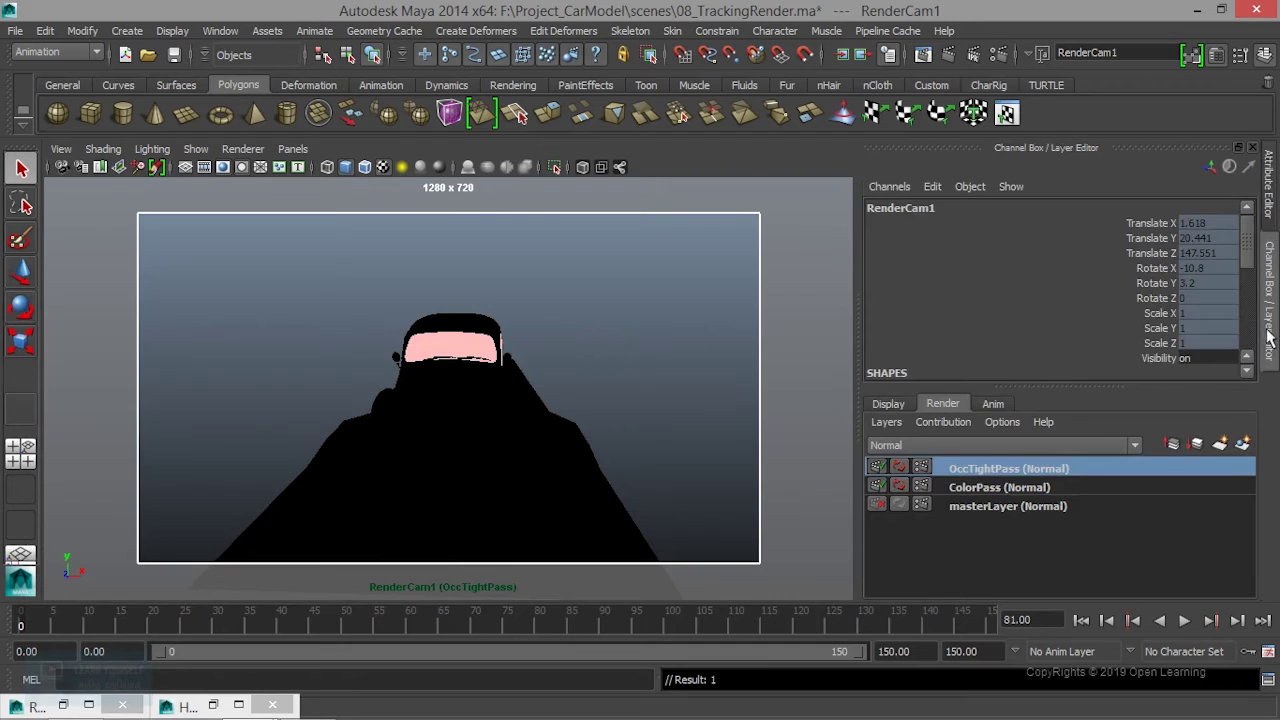
right_click(982, 473)
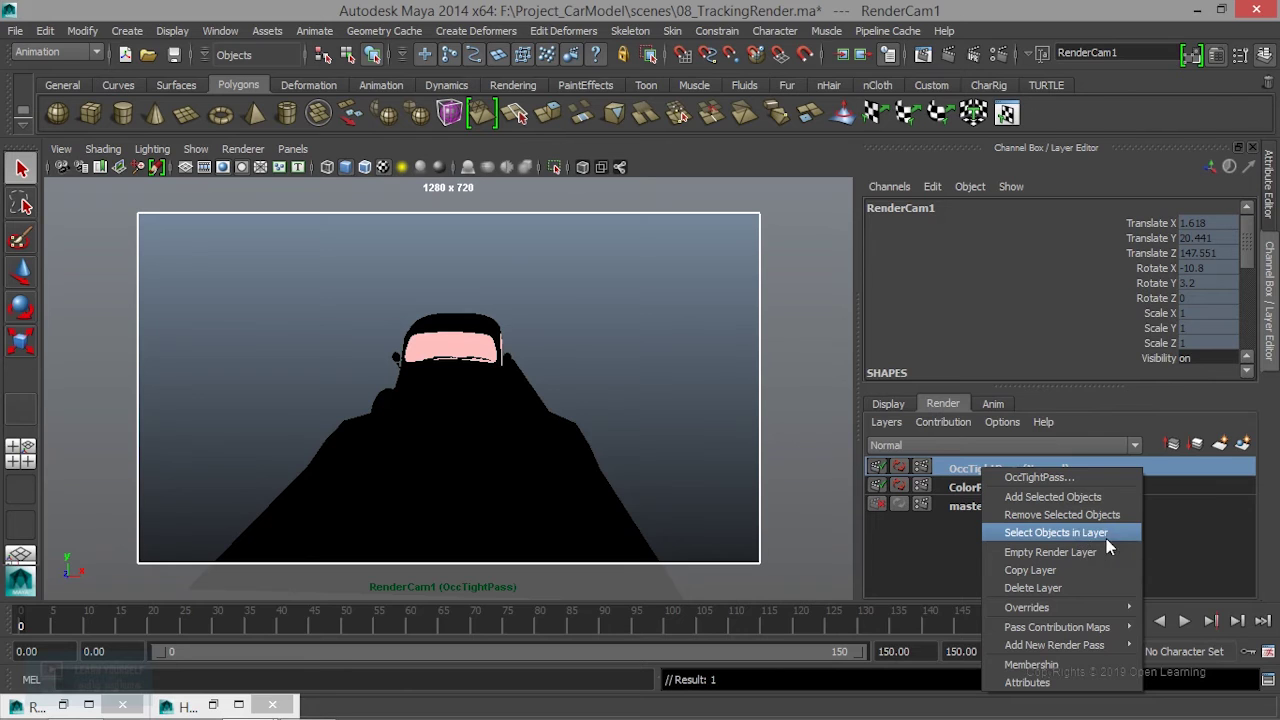
- Create a new render layer from OccTightPass's objects and name it OccSoftPass
click(1052, 541)
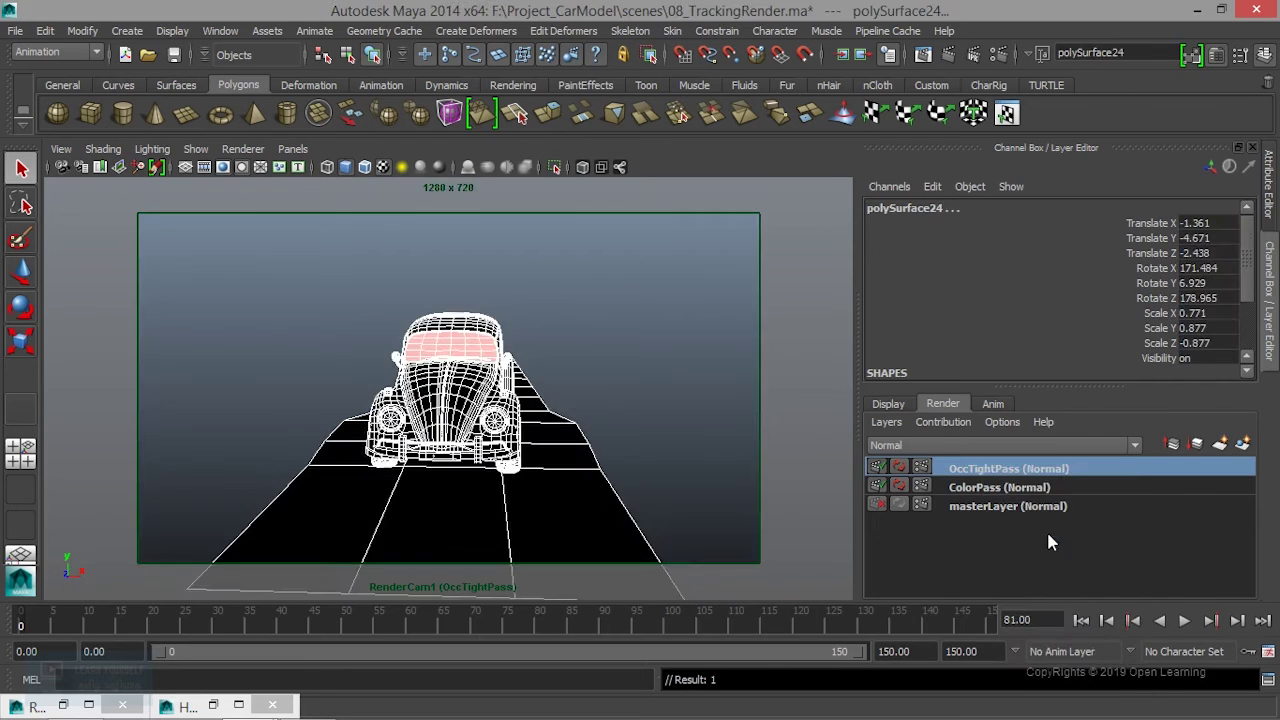
click(1243, 443)
double_click(1027, 469)
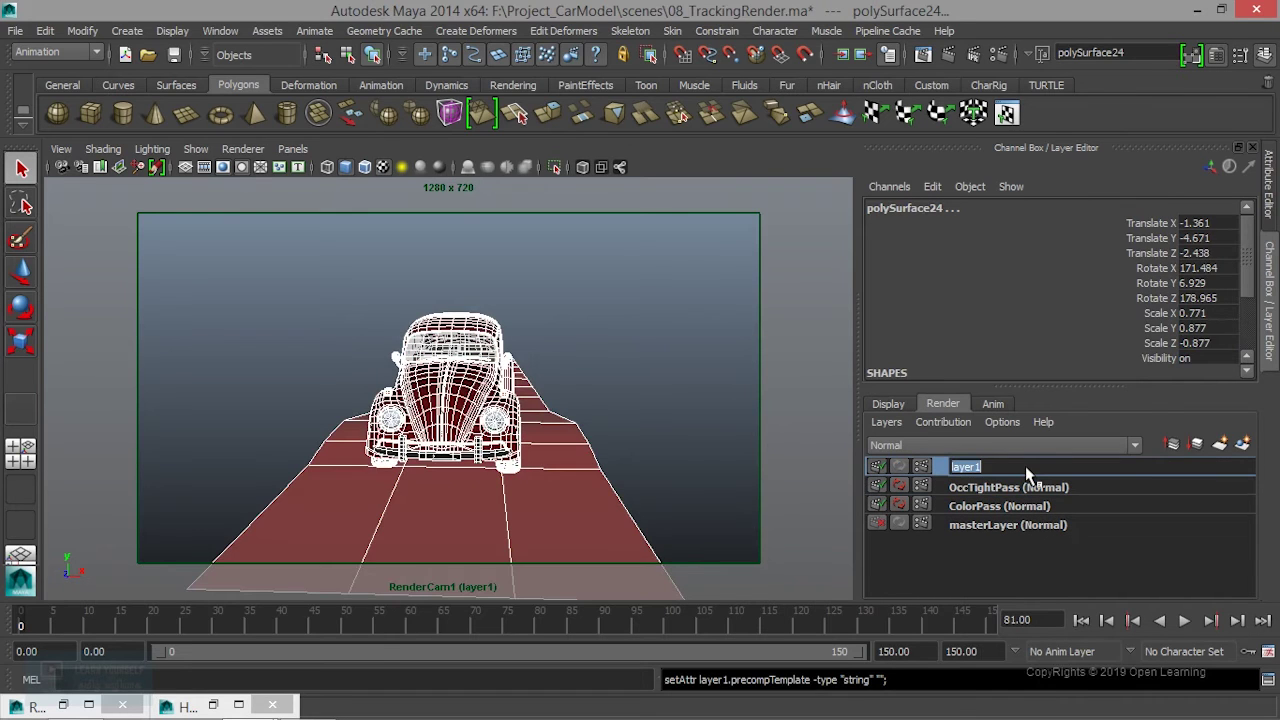
text(O)
key(Return)
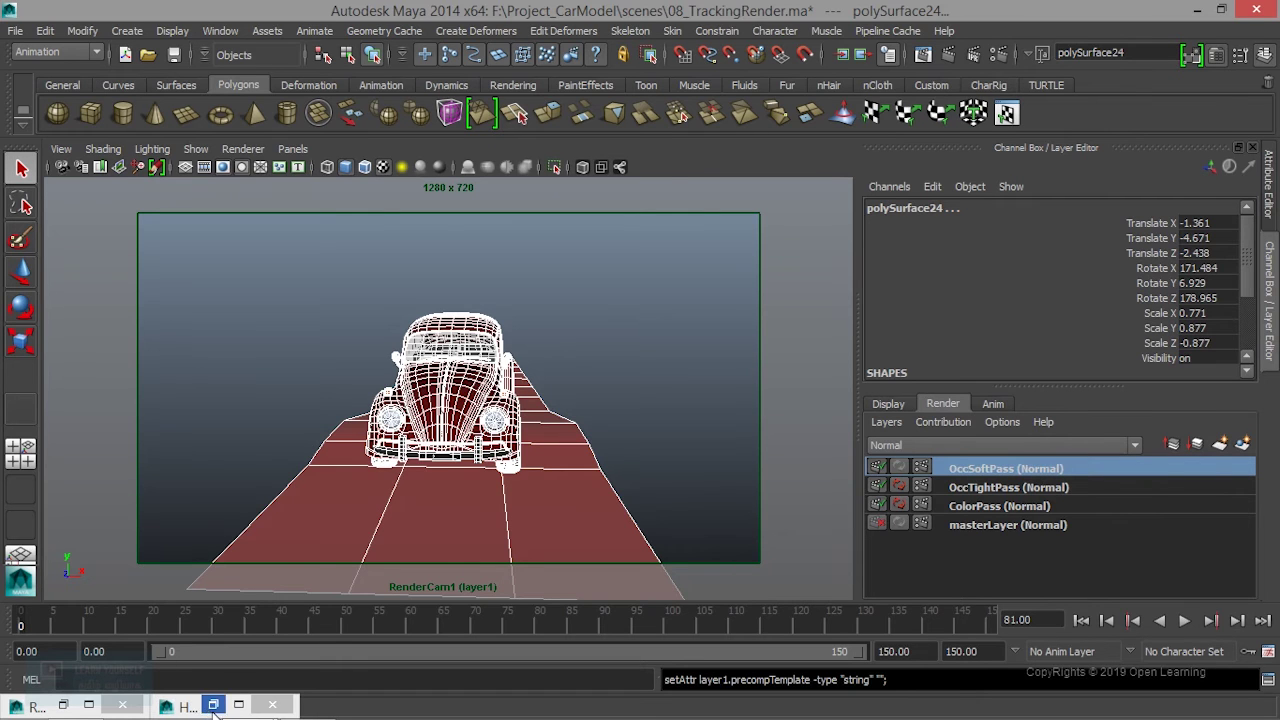
click(183, 706)
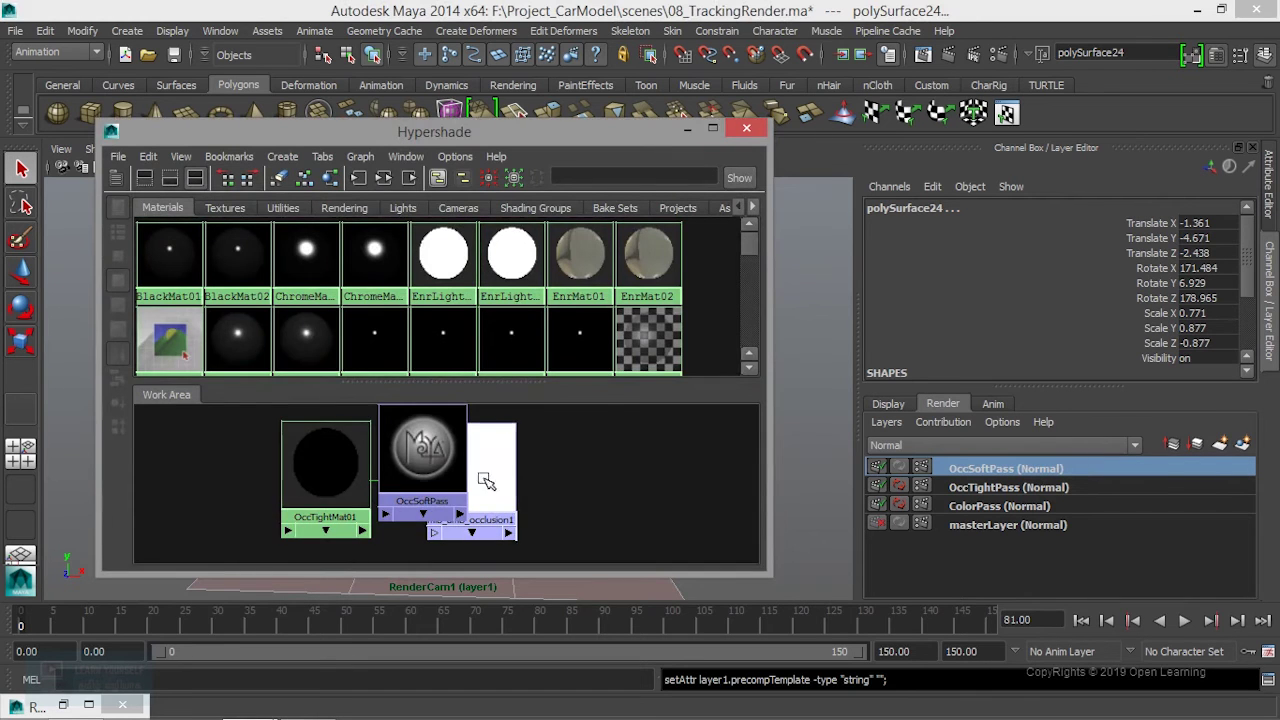
- Duplicate OccTightMat01's shading network in the Hypershade
click(471, 476)
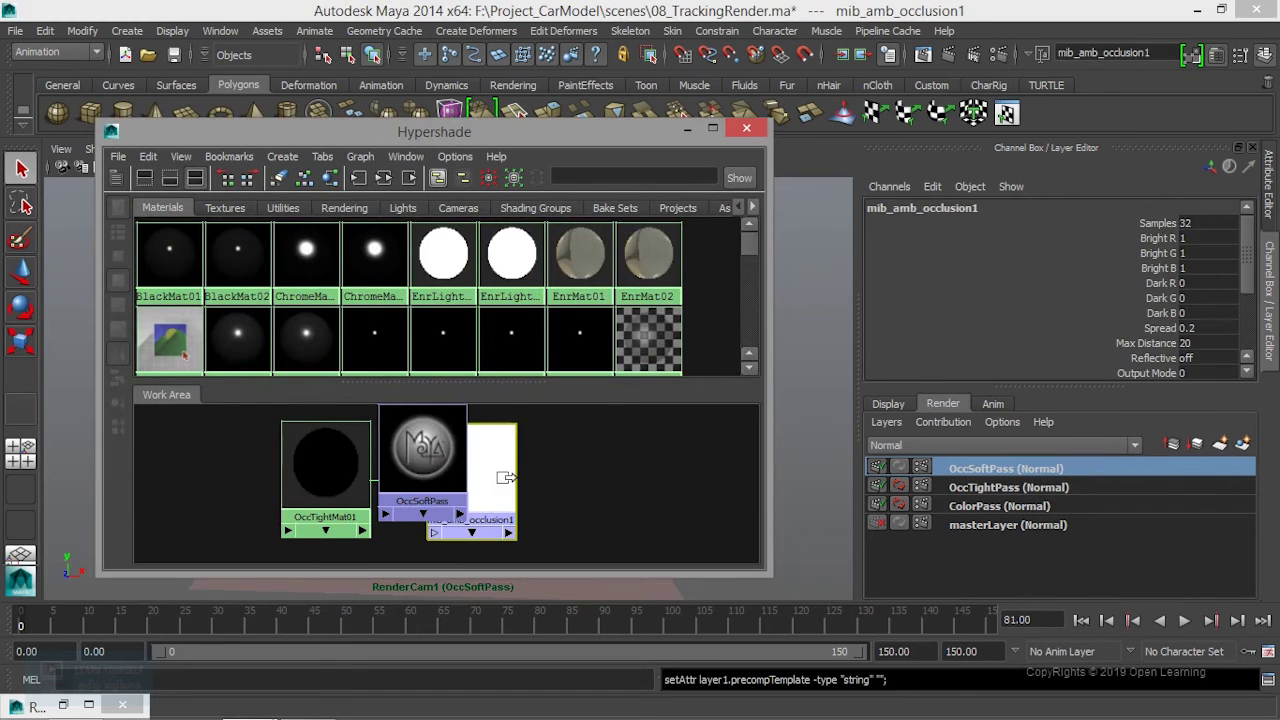
click(314, 478)
click(384, 177)
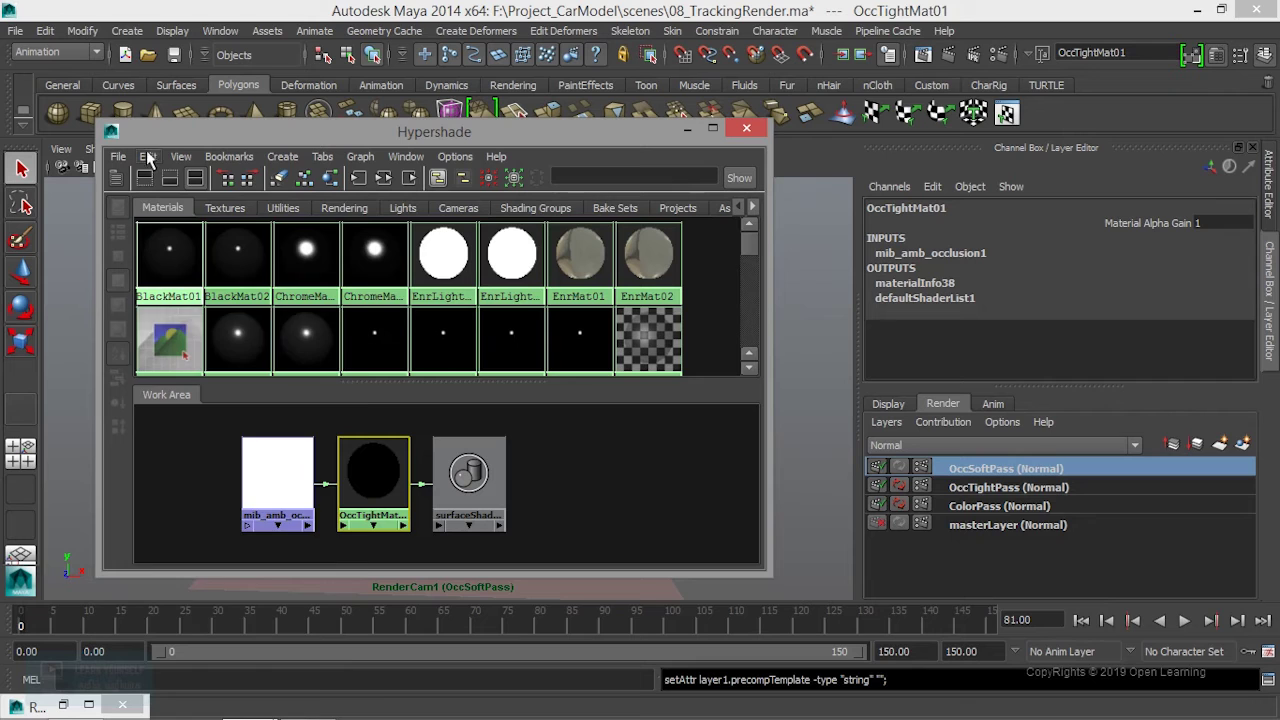
click(148, 156)
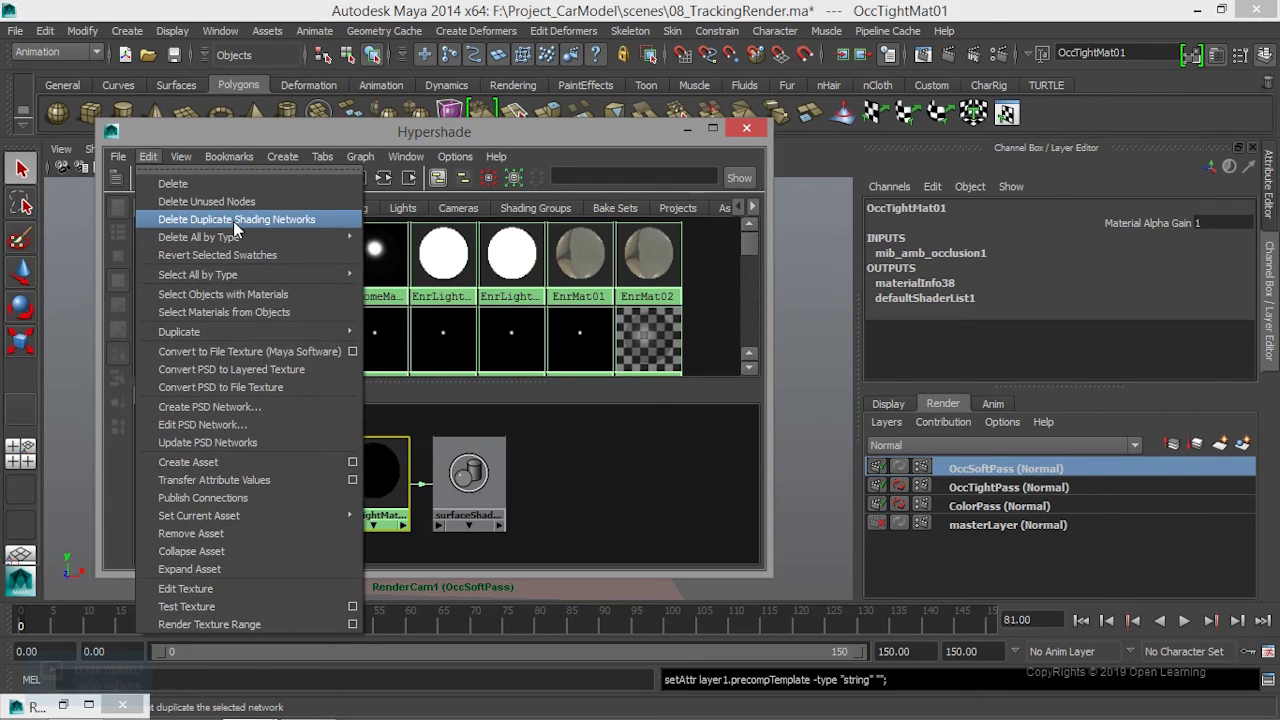
mouse_move(180, 331)
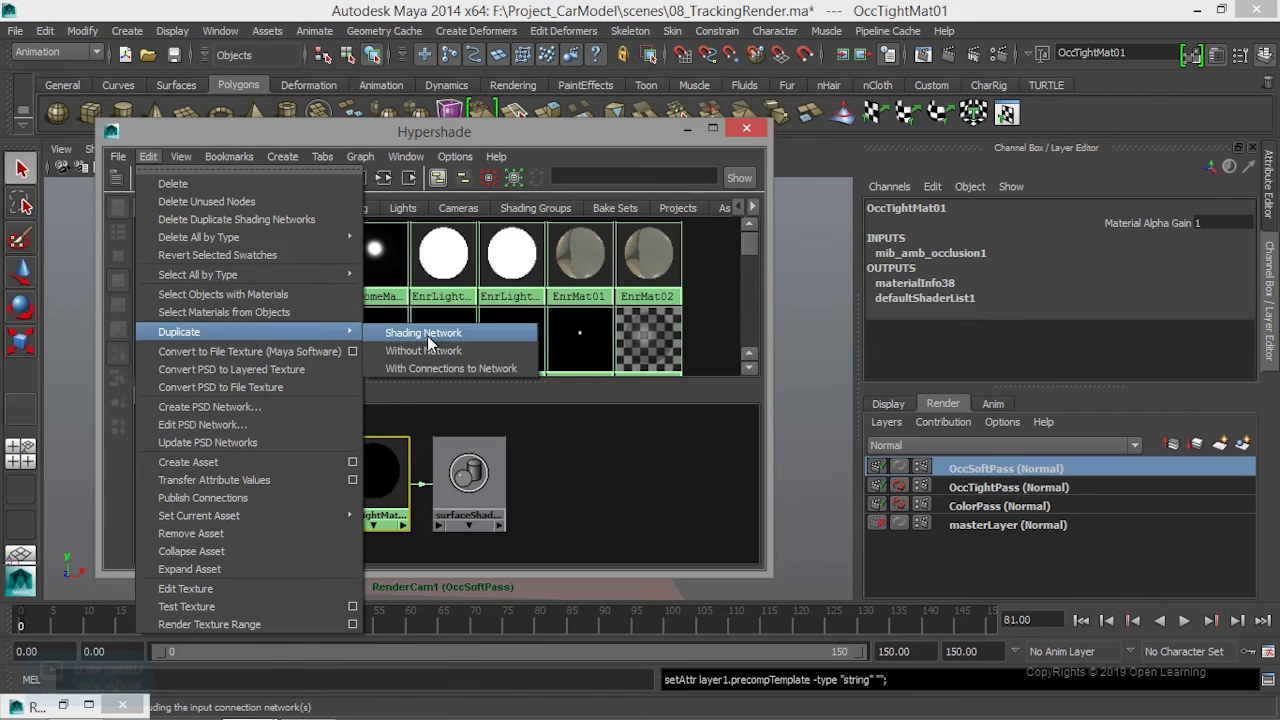
click(427, 335)
drag(285, 466, 392, 527)
- Rename the duplicated shader from OccTightMat02 to OccSoftMat01
key(ctrl+a)
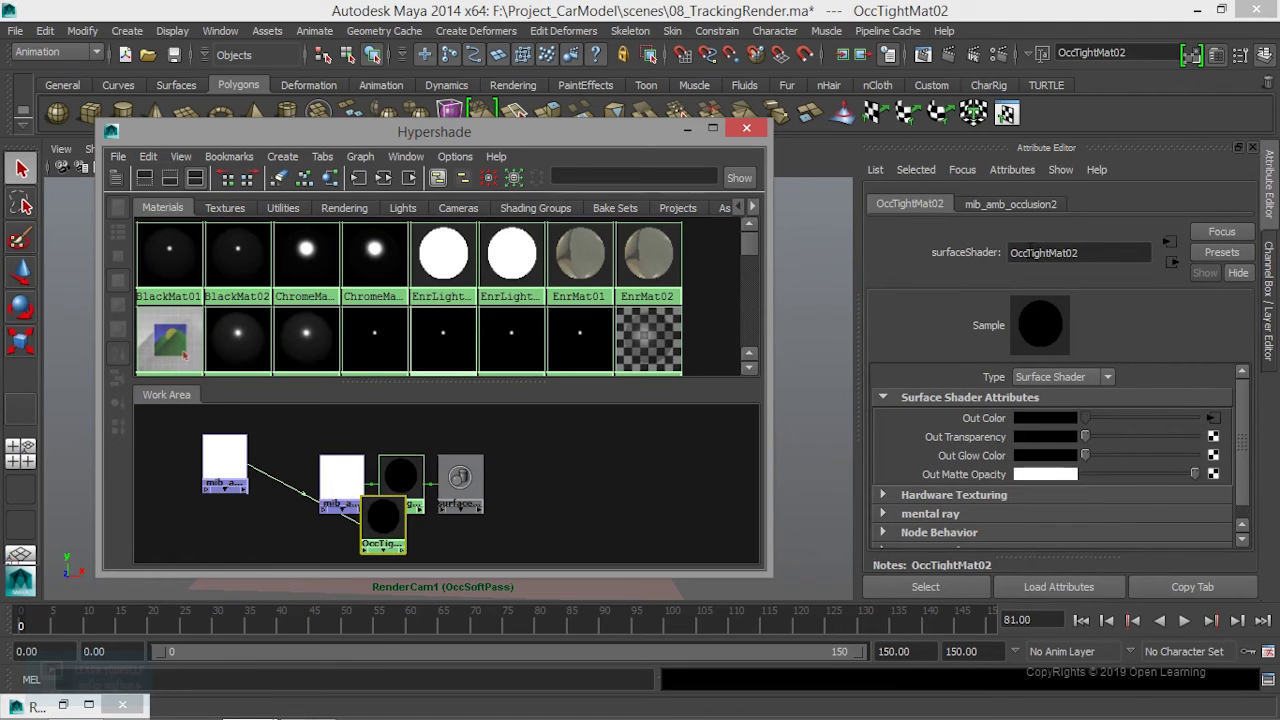
drag(1025, 252, 1050, 252)
text(Soft)
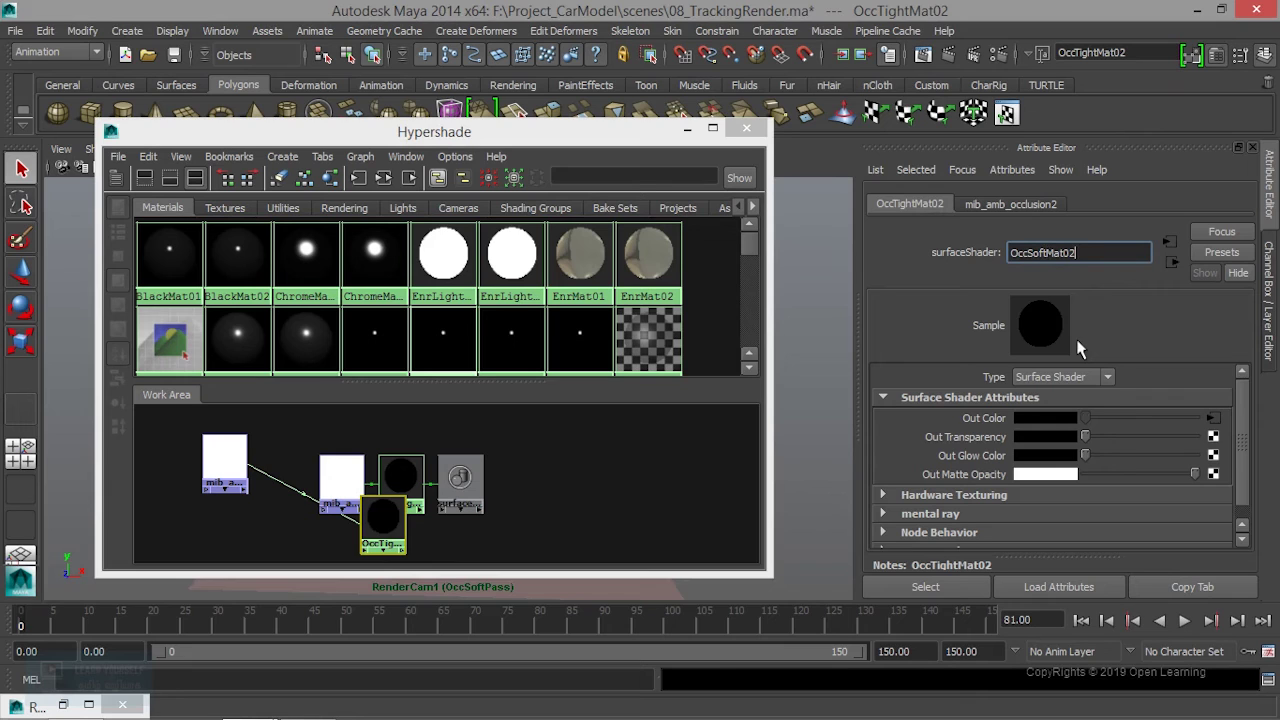
text(1)
key(Return)
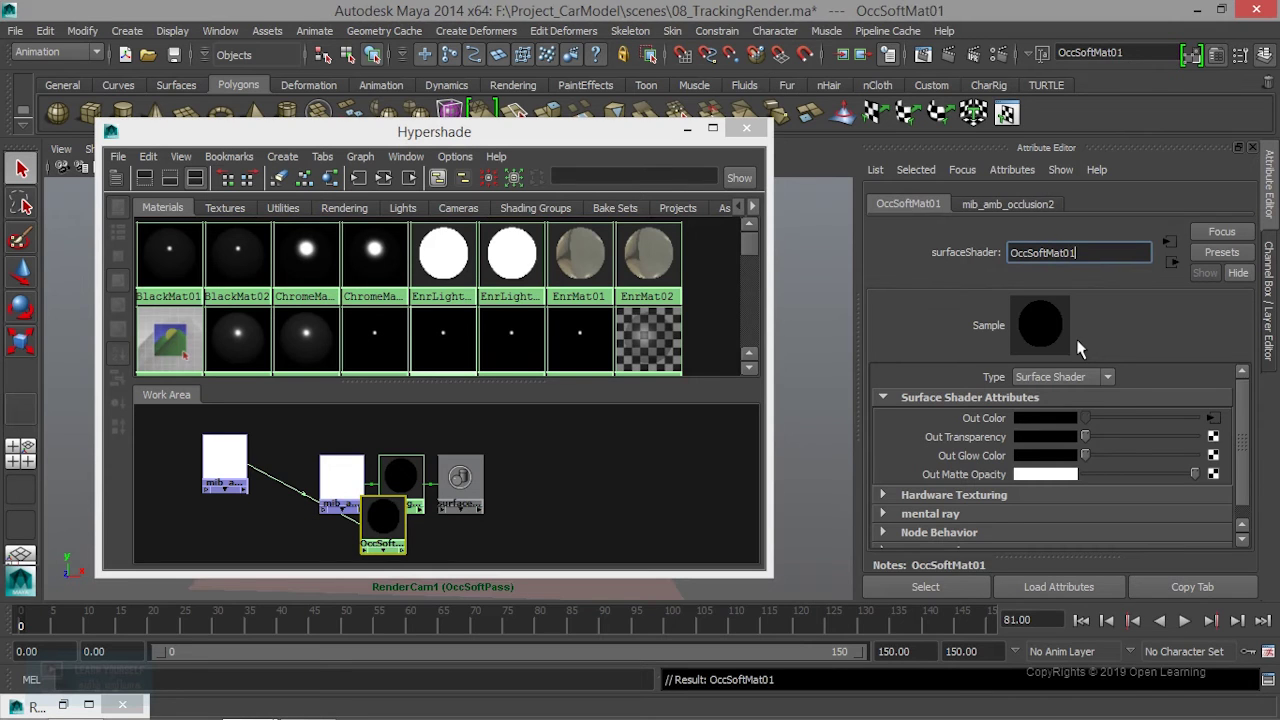
click(225, 465)
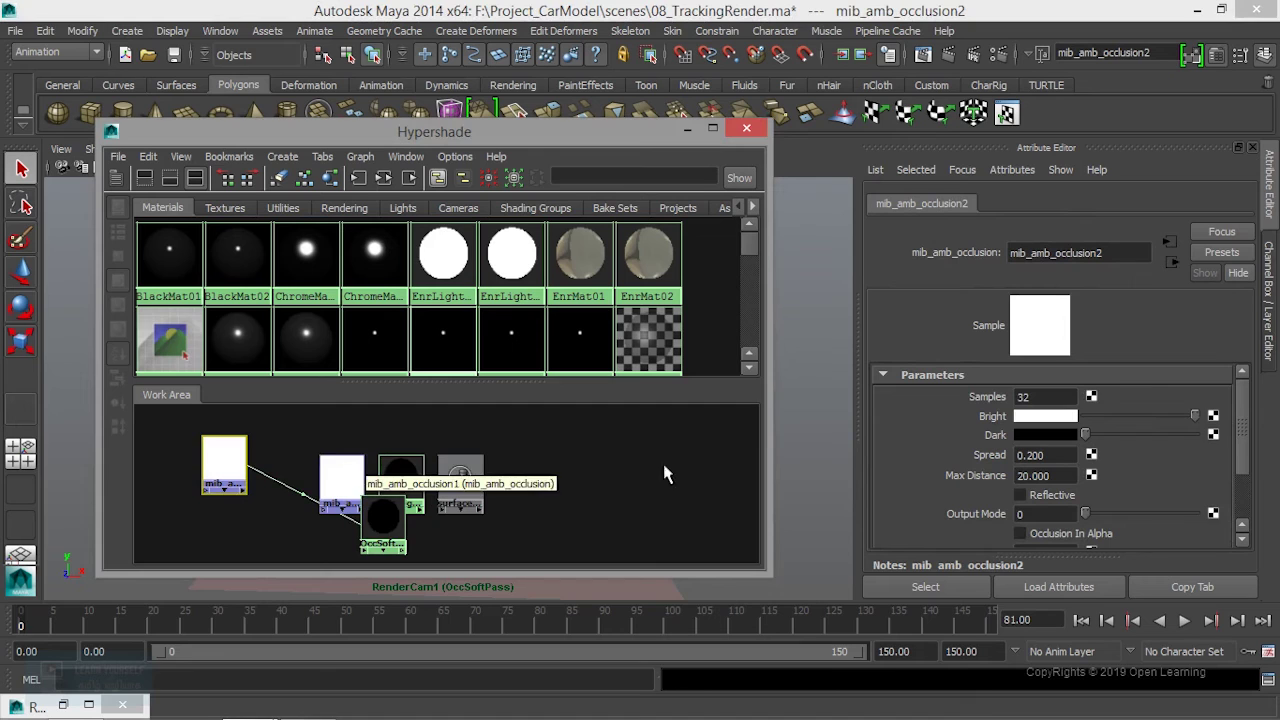
- Set mib_amb_occlusion2's spread to 0.8 and max distance to 40
drag(218, 466, 252, 490)
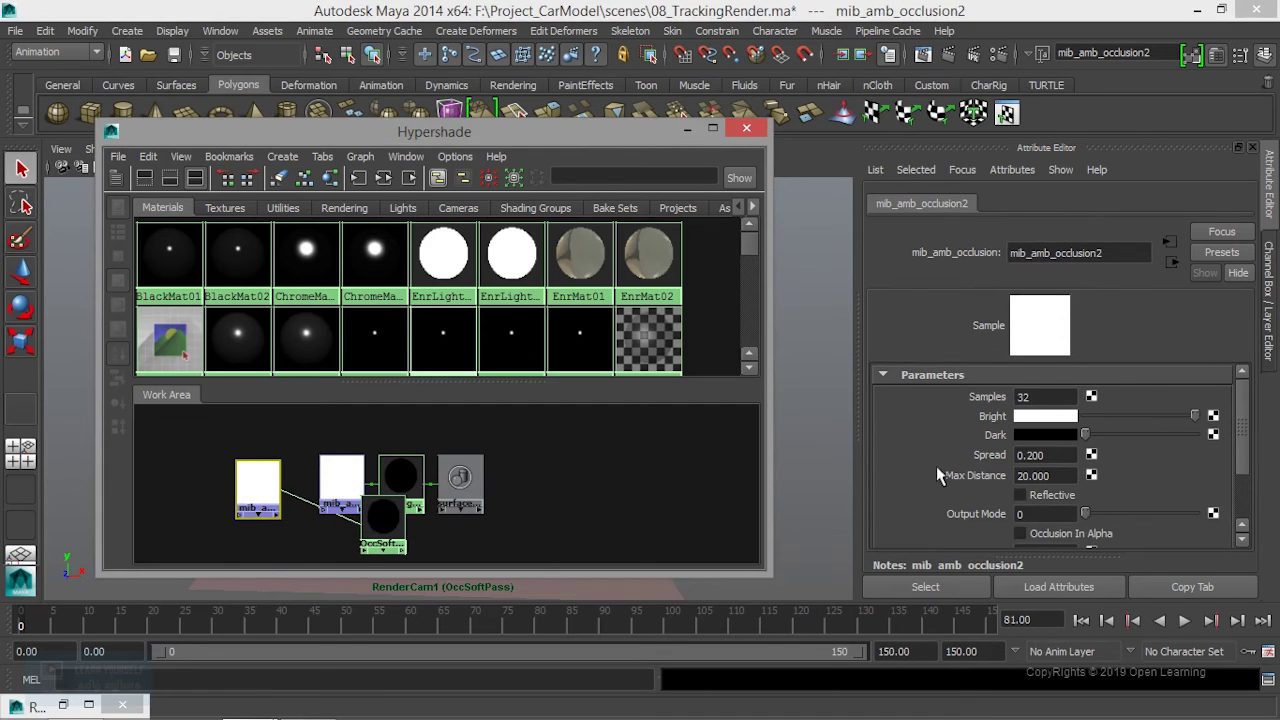
click(1040, 455)
text(.8)
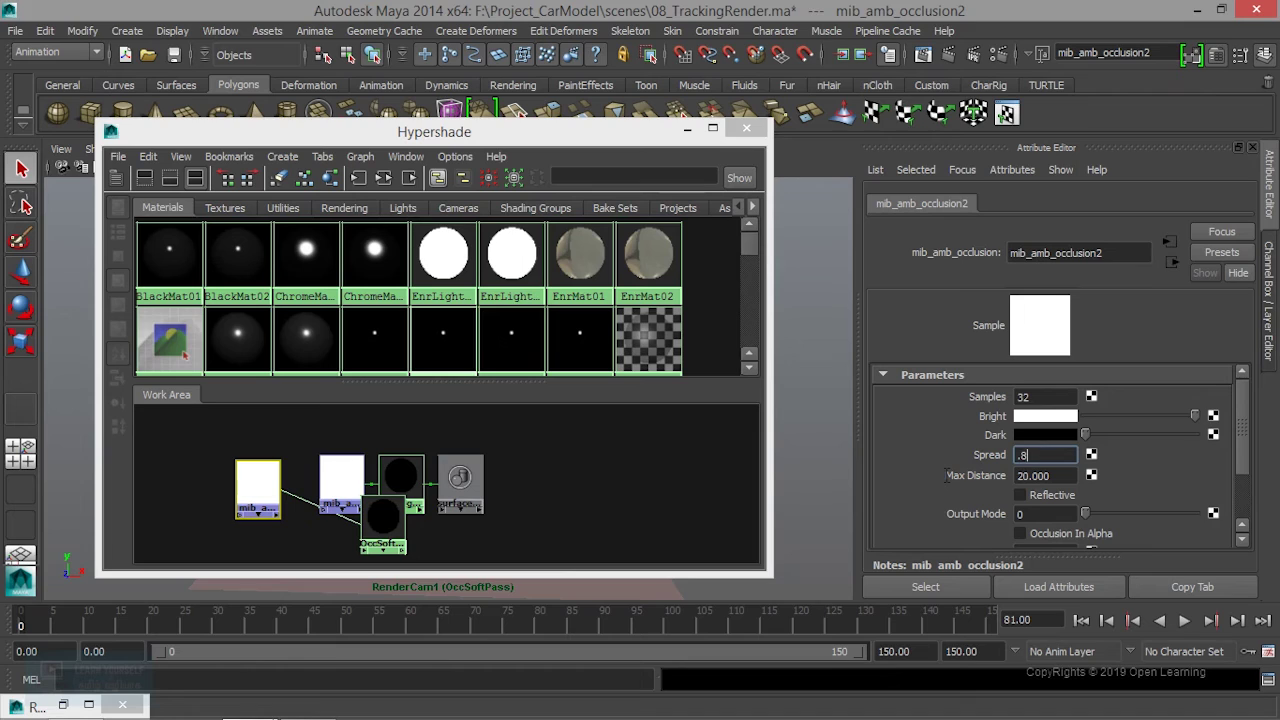
key(Return)
click(1059, 475)
text(40)
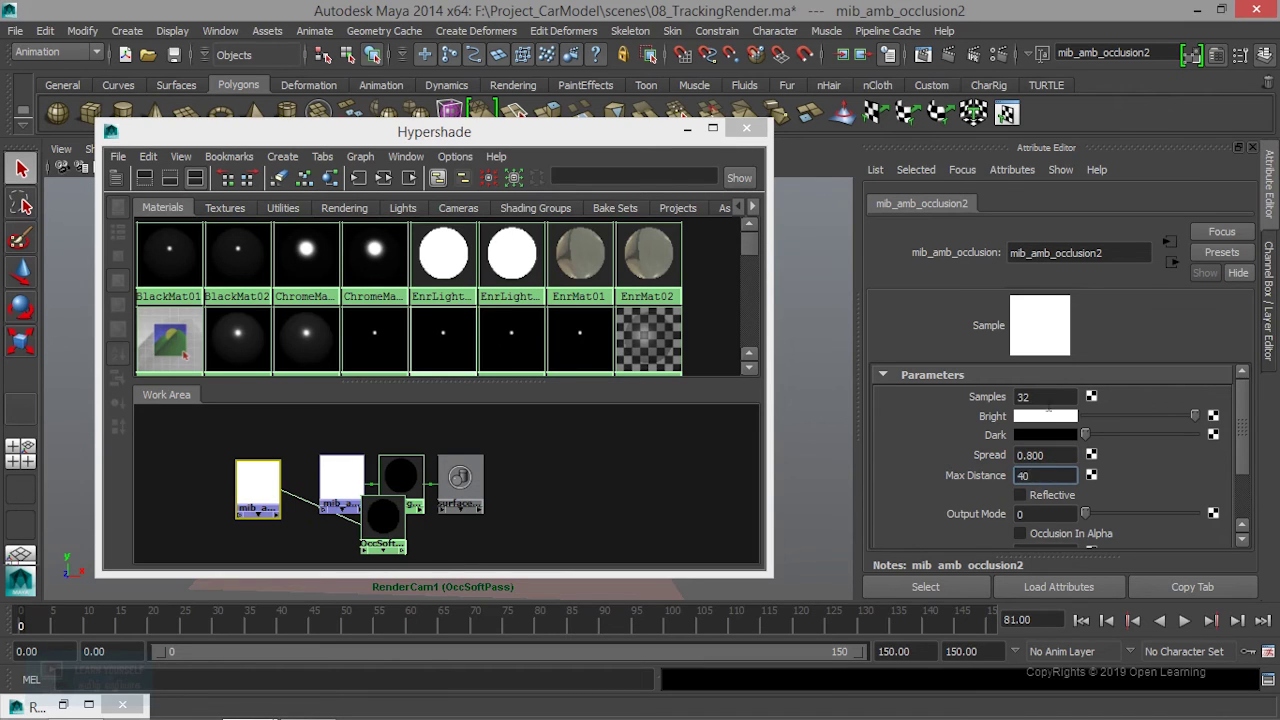
click(1045, 397)
text(64)
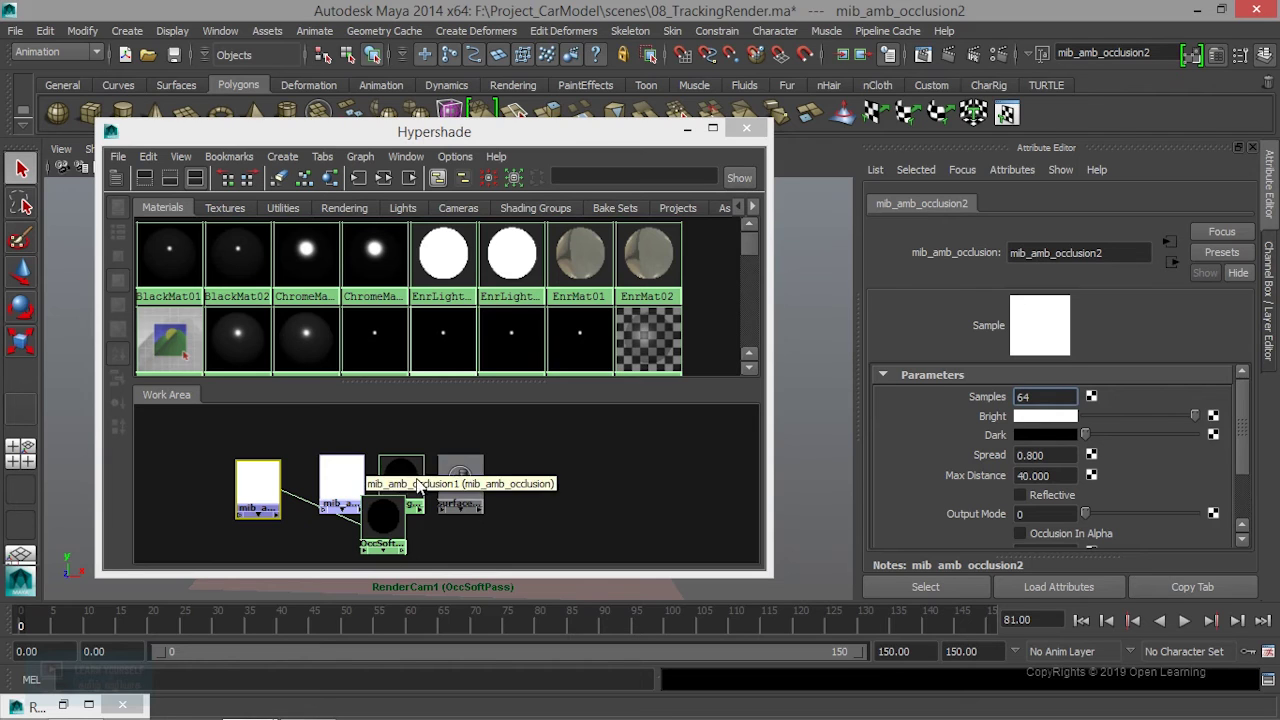
- Set the occlusion samples to 64 and show the Channel Box / Layer Editor
click(343, 472)
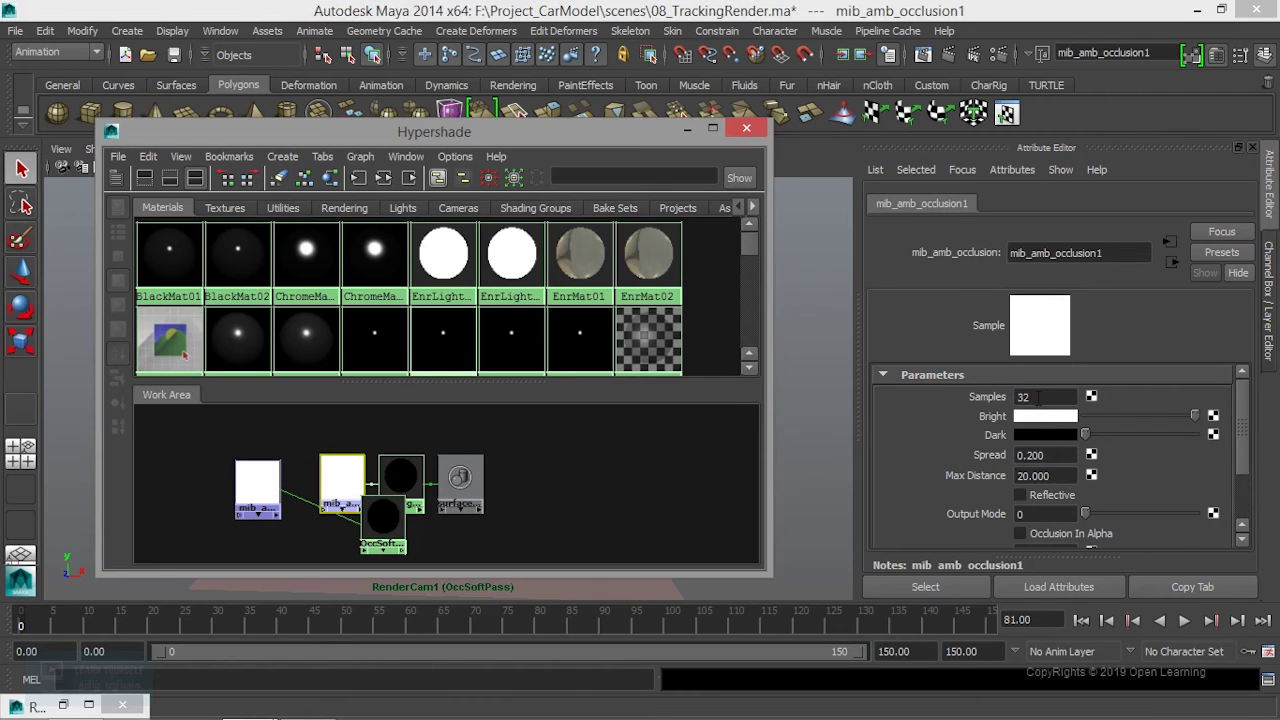
click(913, 404)
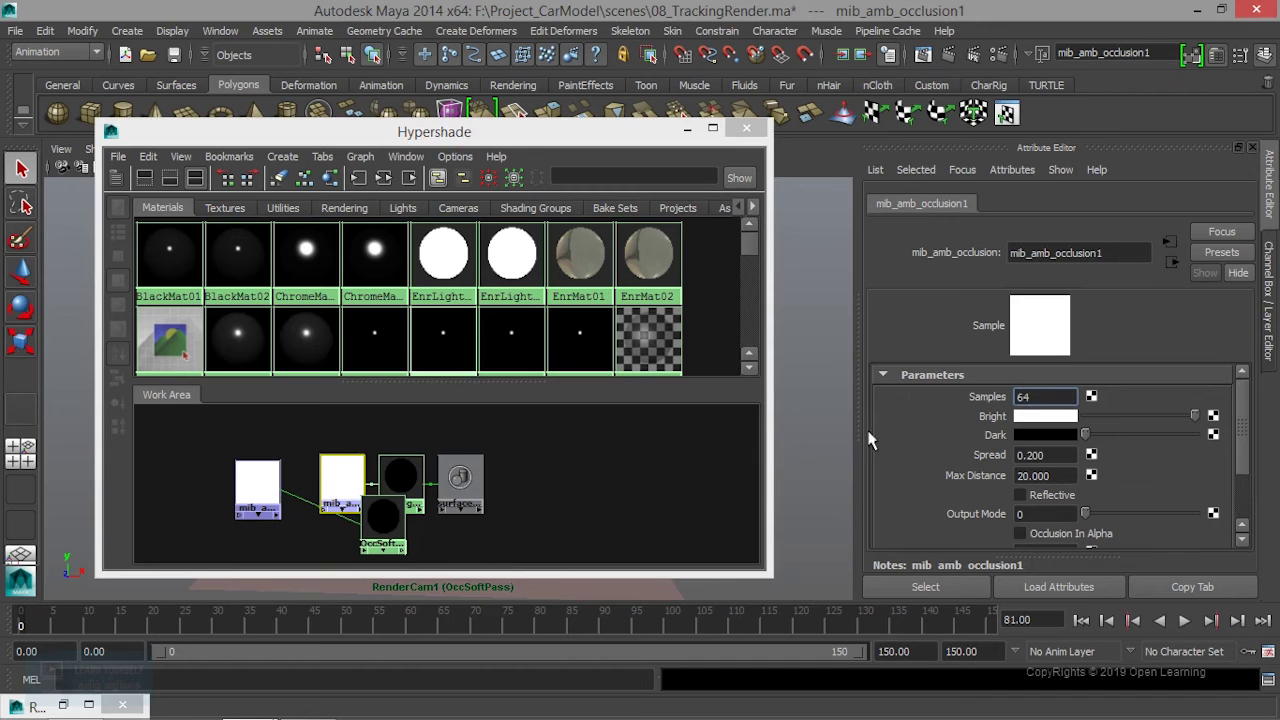
click(383, 518)
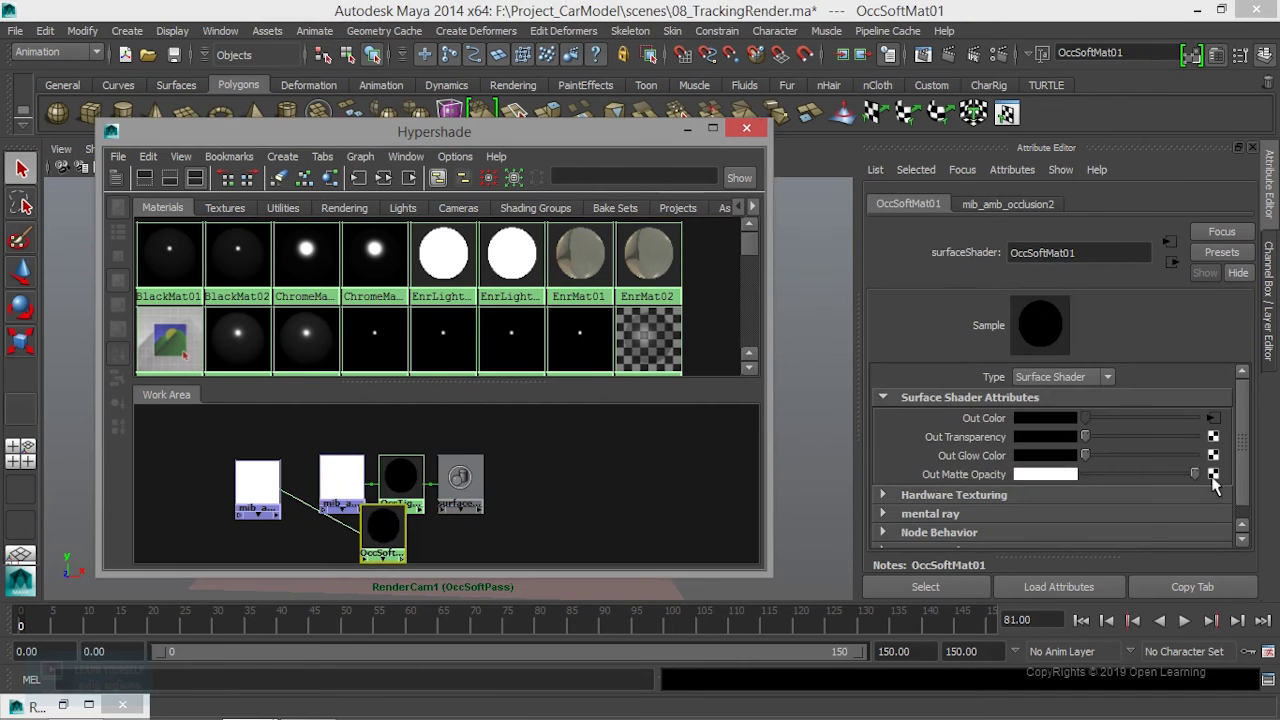
click(1269, 300)
click(916, 405)
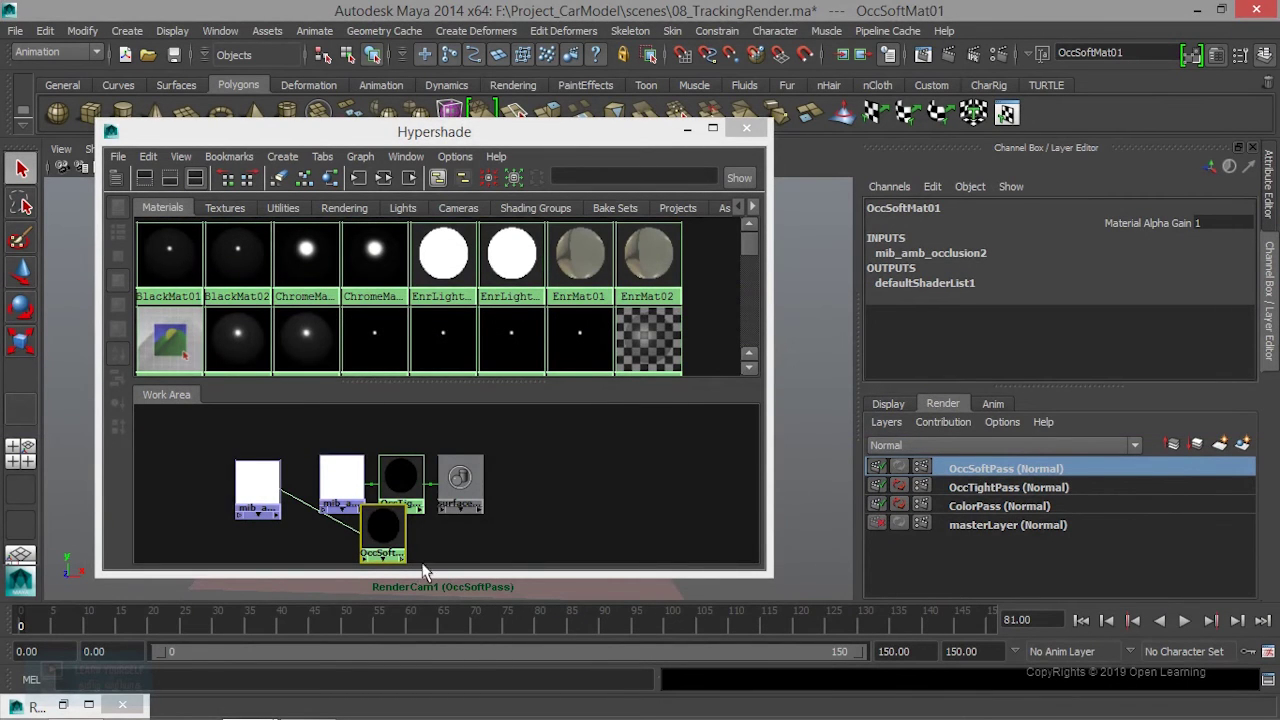
- Assign OccSoftMat01 as the material override for the OccSoftPass layer
click(258, 507)
drag(258, 507, 260, 555)
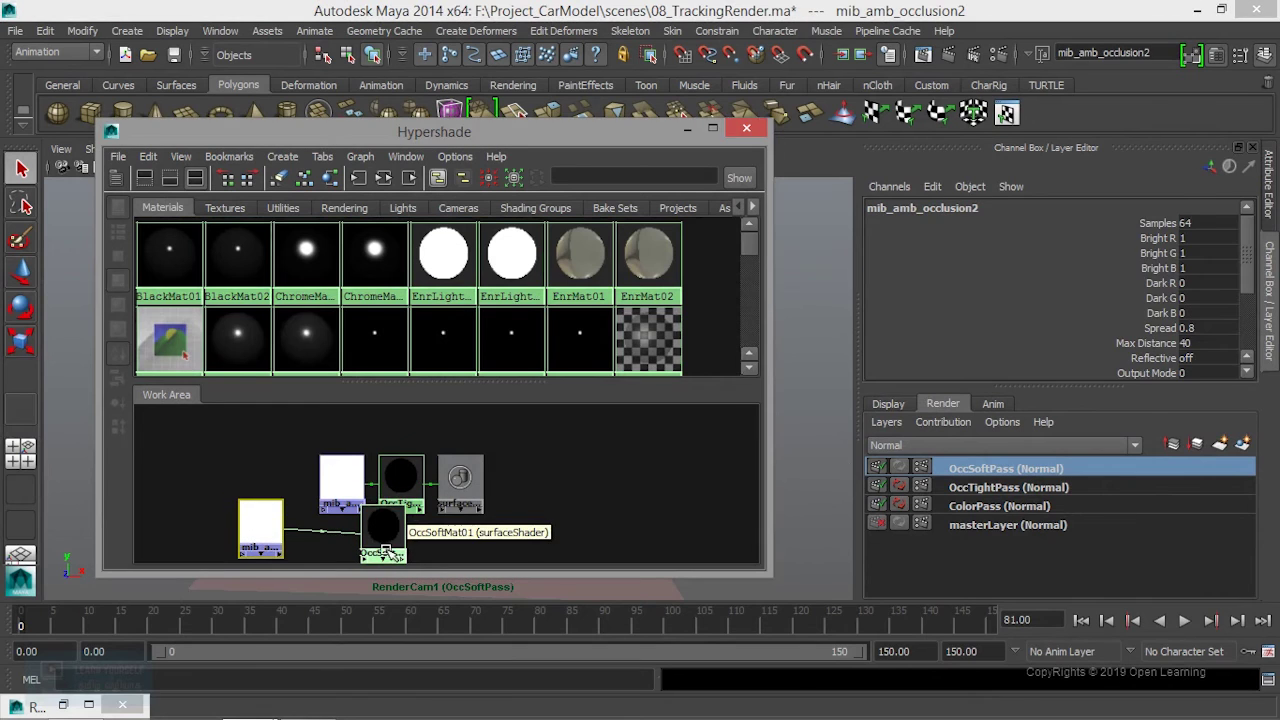
click(381, 536)
right_click(385, 541)
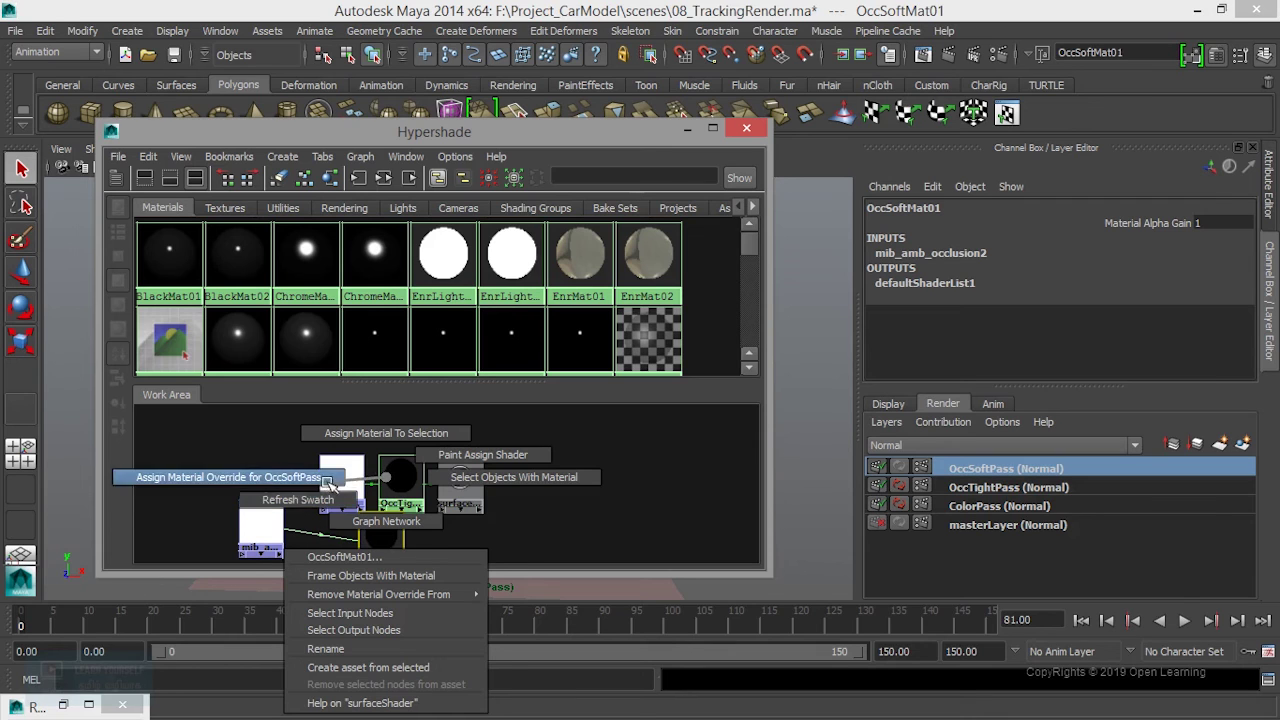
click(310, 477)
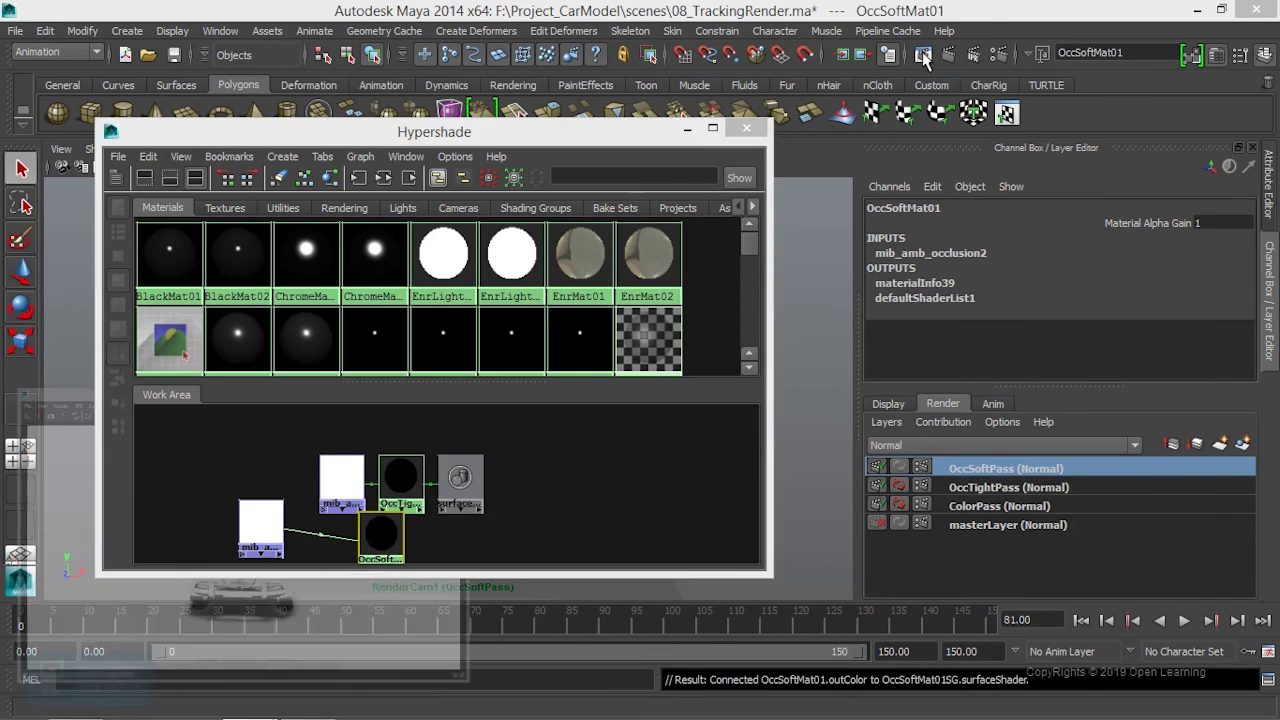
- Render a test frame of the car on the OccSoftPass layer
click(922, 54)
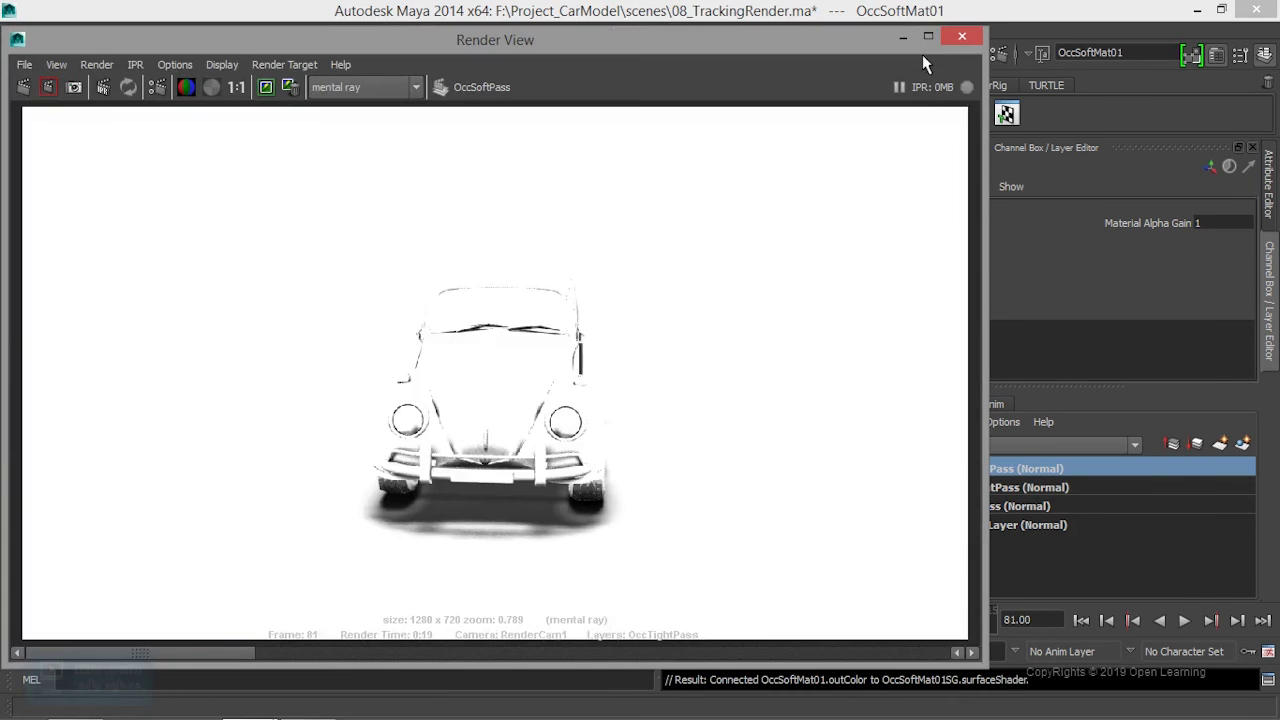
click(23, 88)
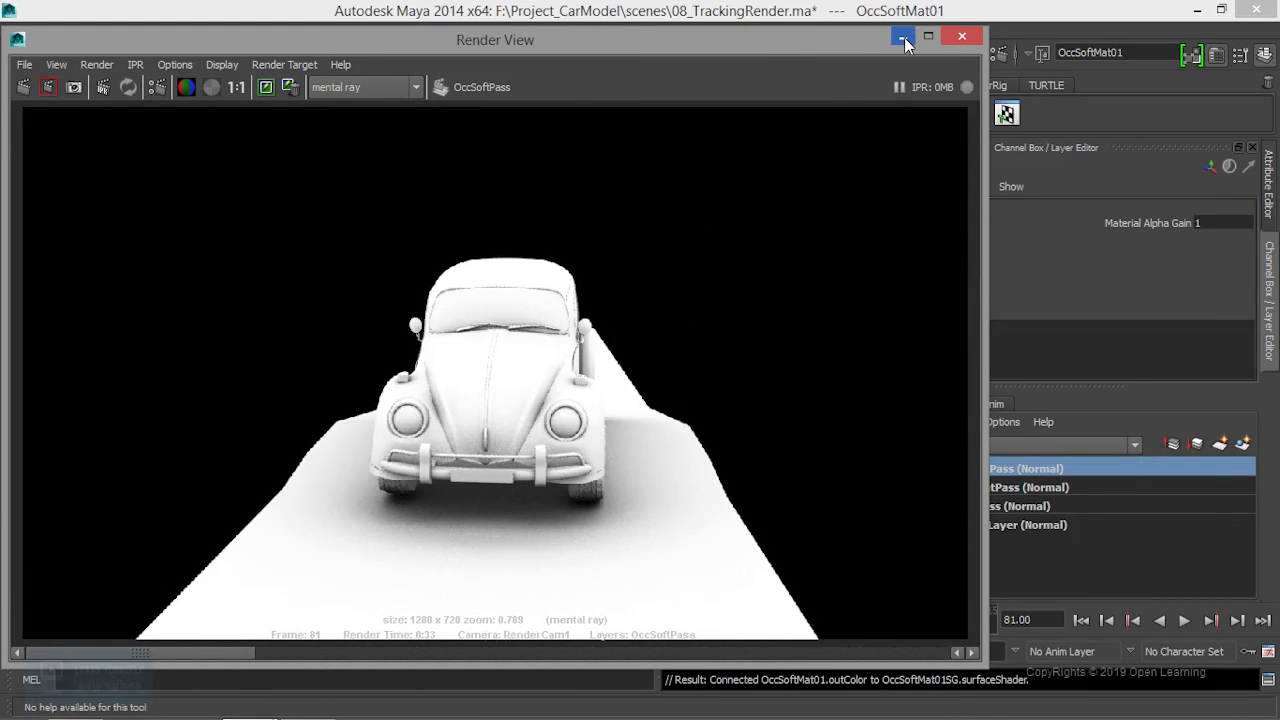
scroll(470, 468, up, 2)
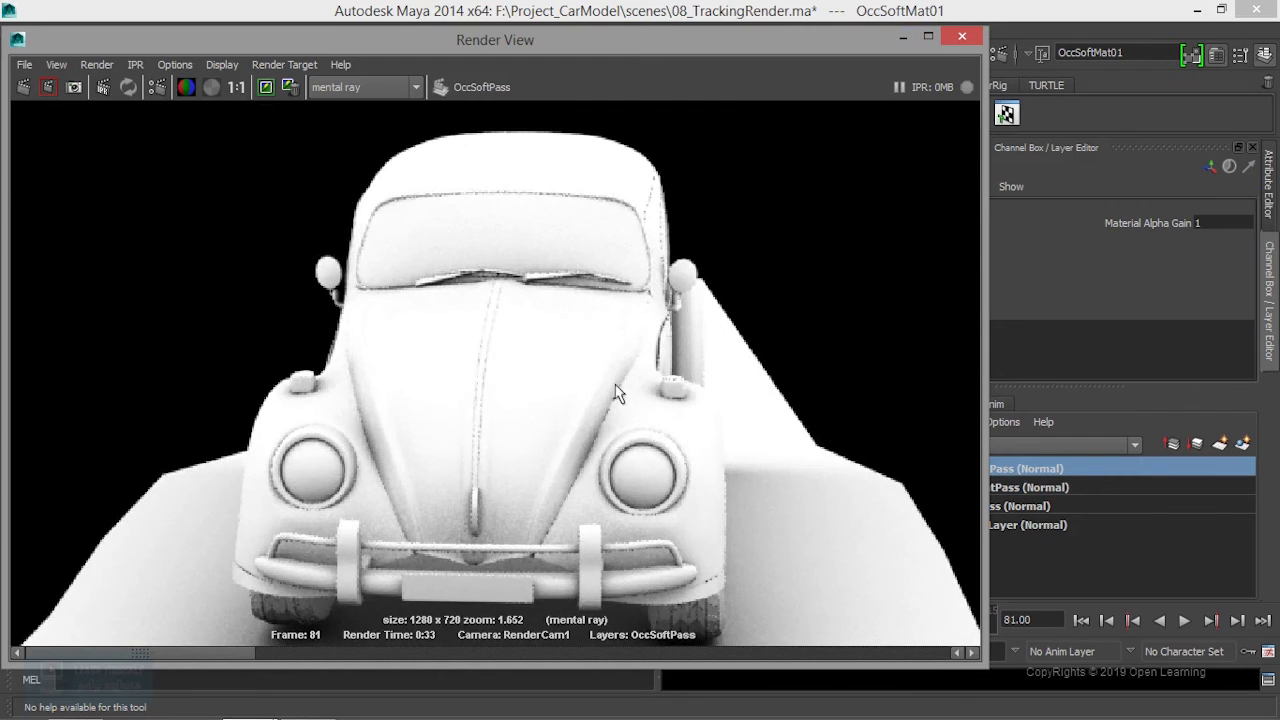
click(903, 37)
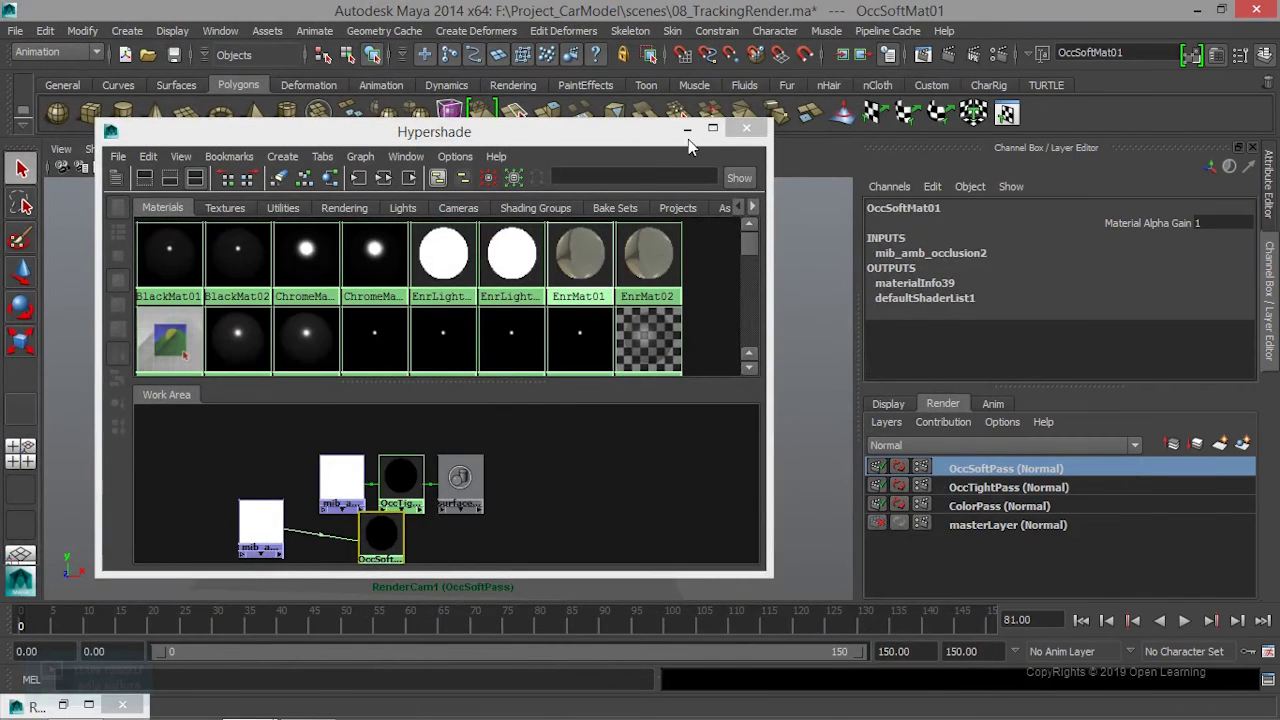
- Select RenderCam1 and add a white Background Color layer override for OccSoftPass
click(686, 129)
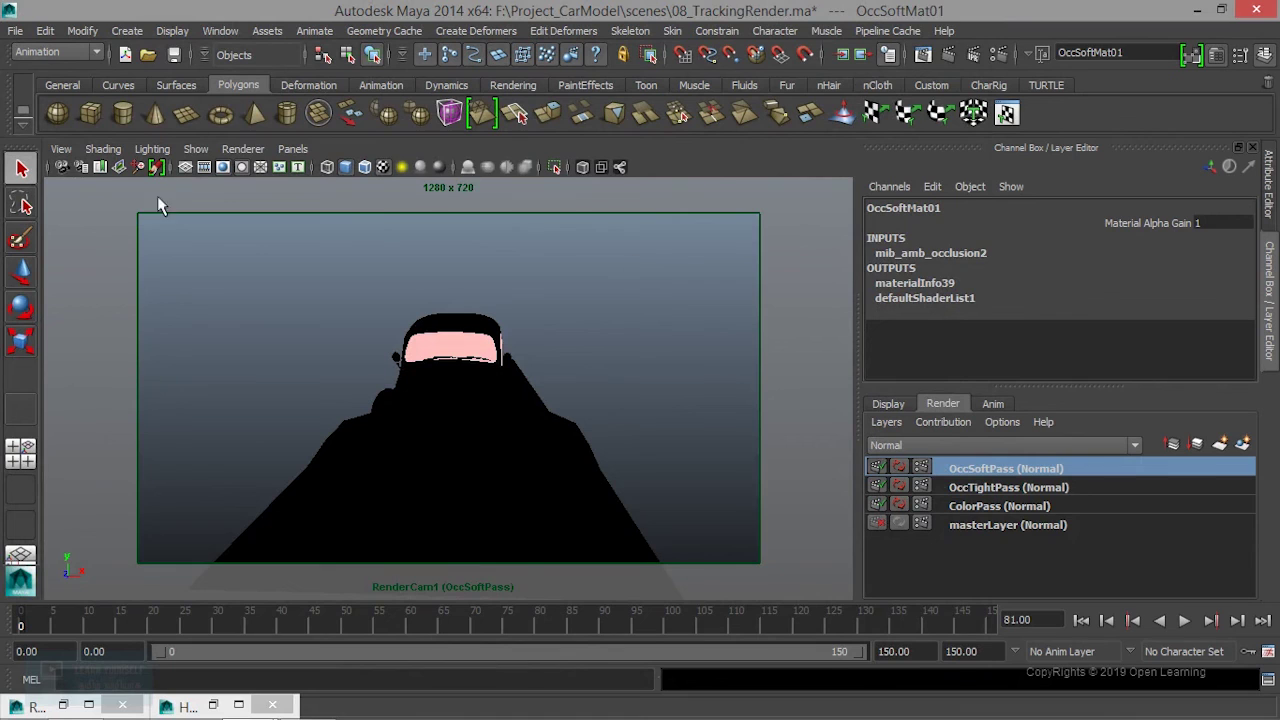
click(64, 168)
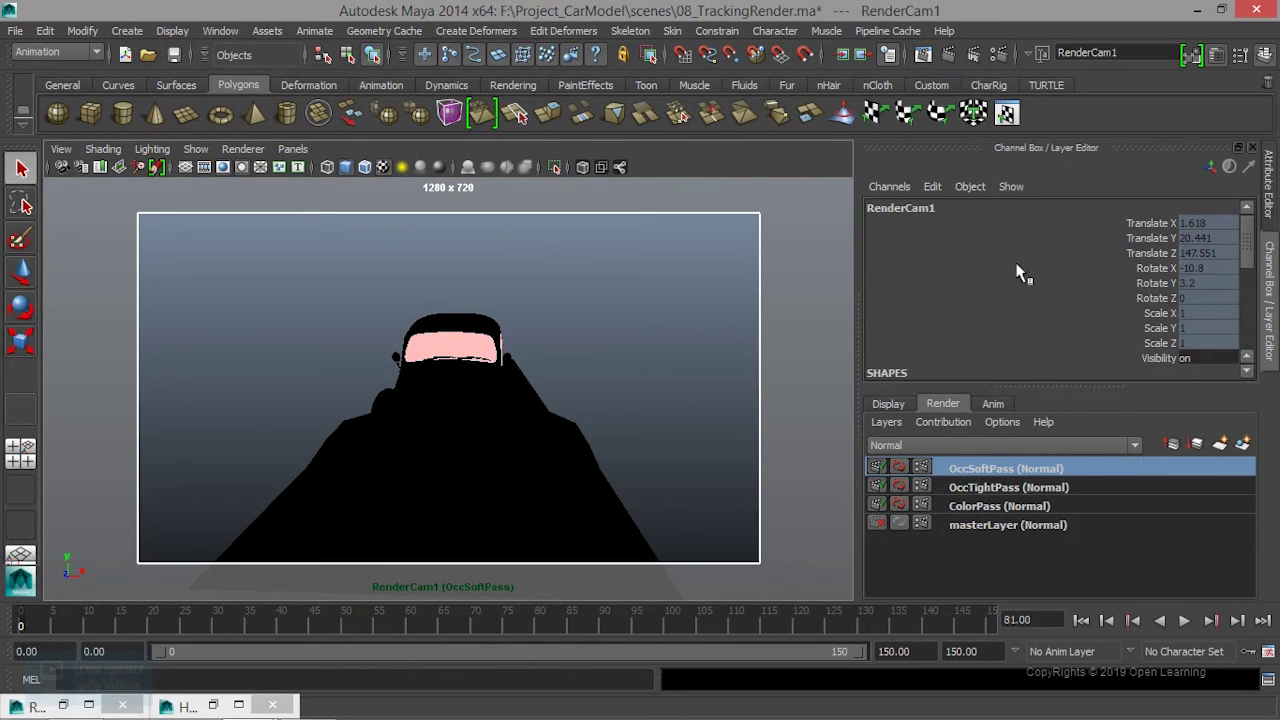
click(1272, 200)
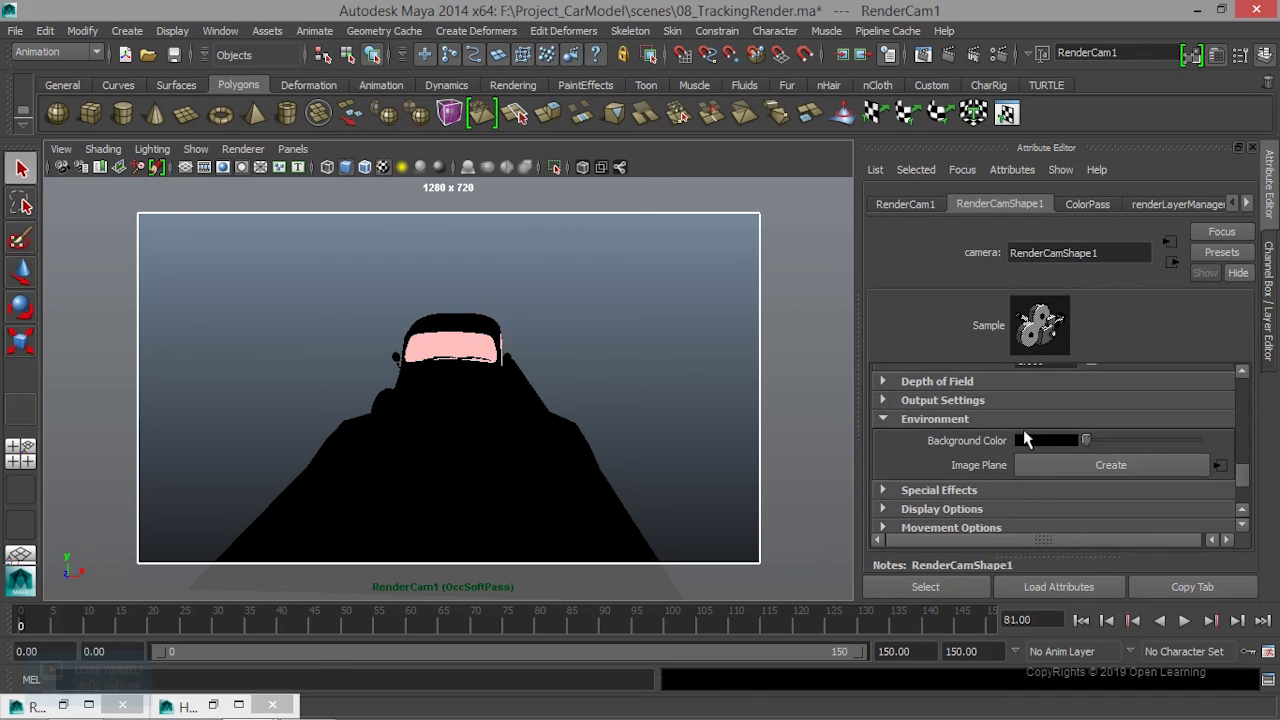
right_click(993, 441)
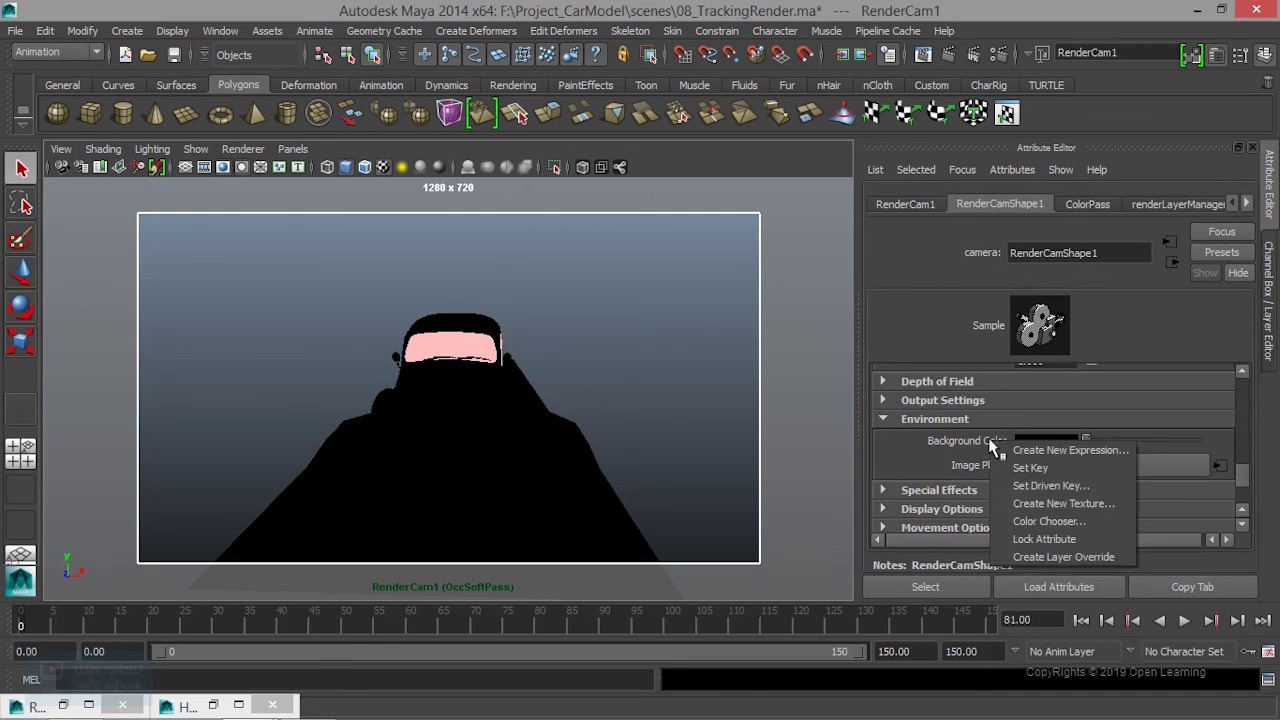
click(1049, 557)
drag(1084, 440, 1236, 443)
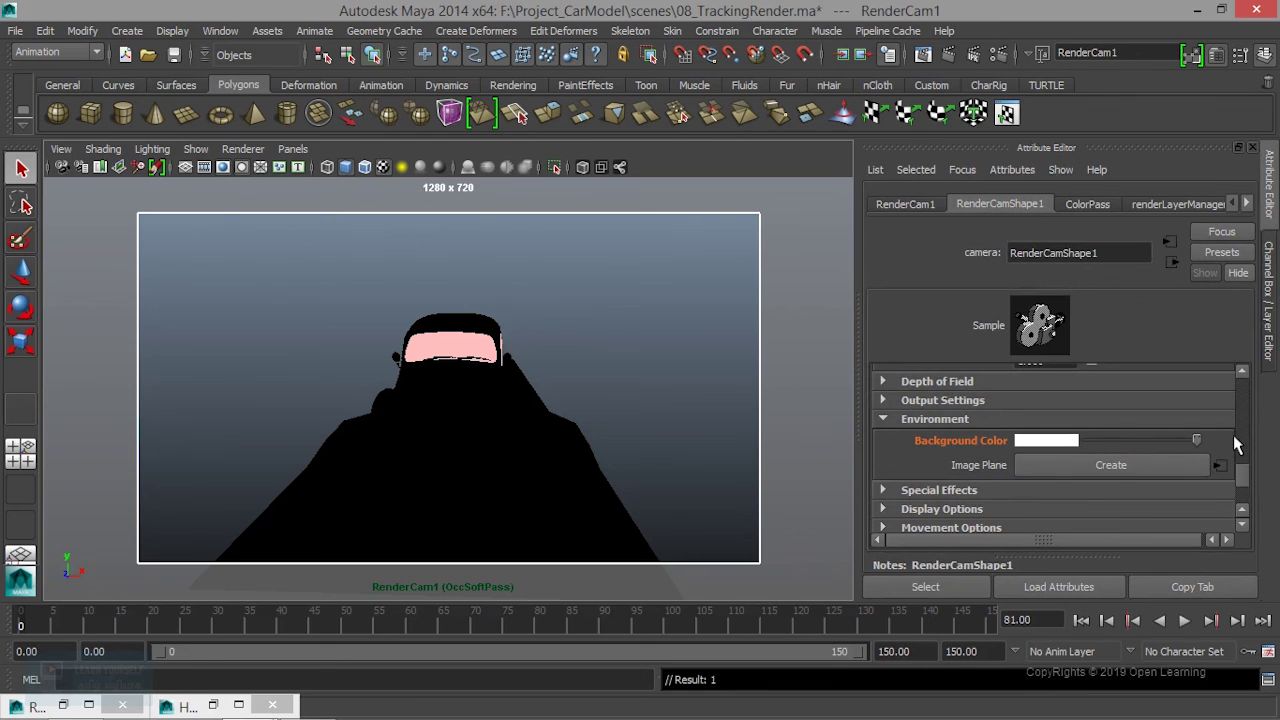
click(921, 58)
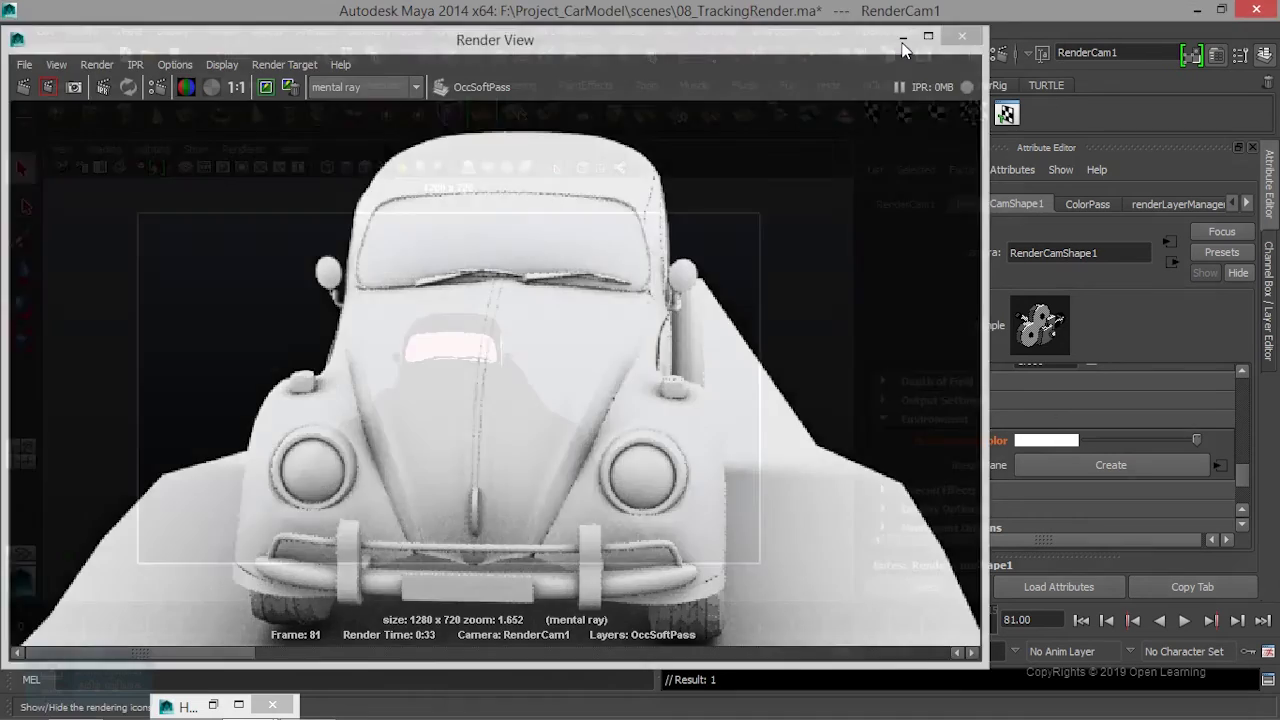
click(901, 38)
click(1268, 330)
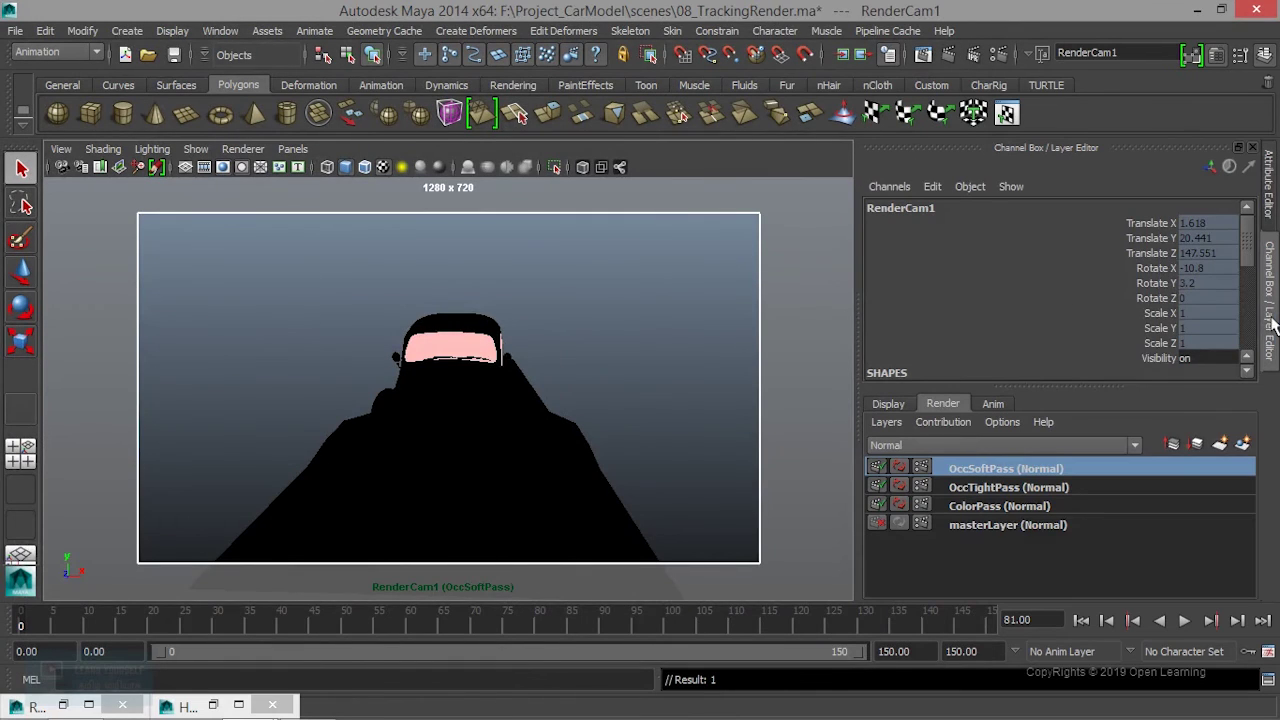